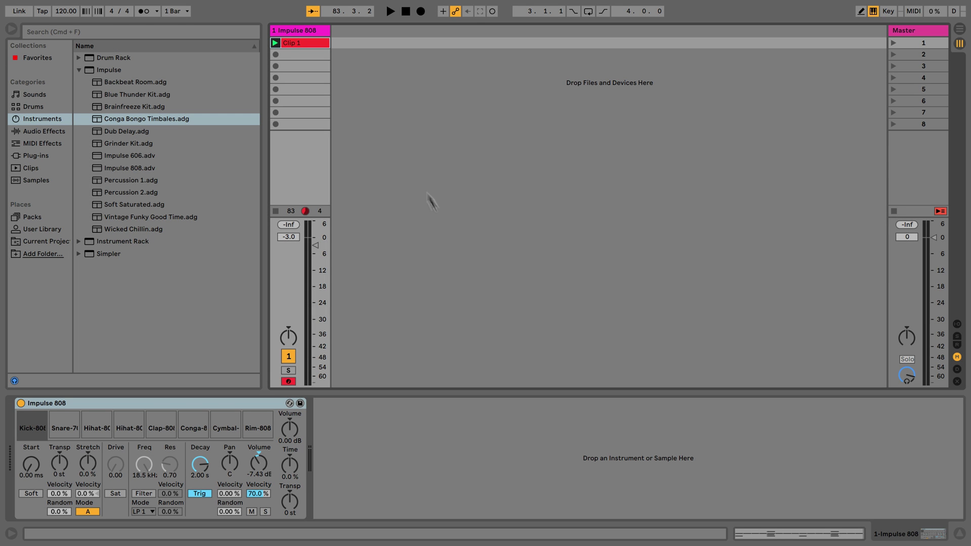
Look over Clip 1's notes and the Impulse 808 device view.
{"action": "left_click", "coordinate": [291, 44]}
{"action": "key", "text": "shift+Tab"}
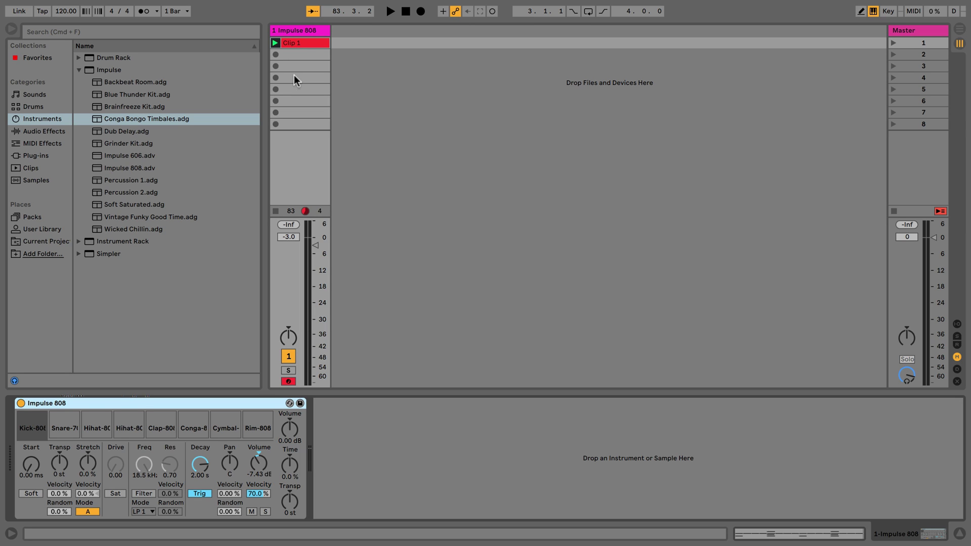
{"action": "left_click", "coordinate": [310, 41]}
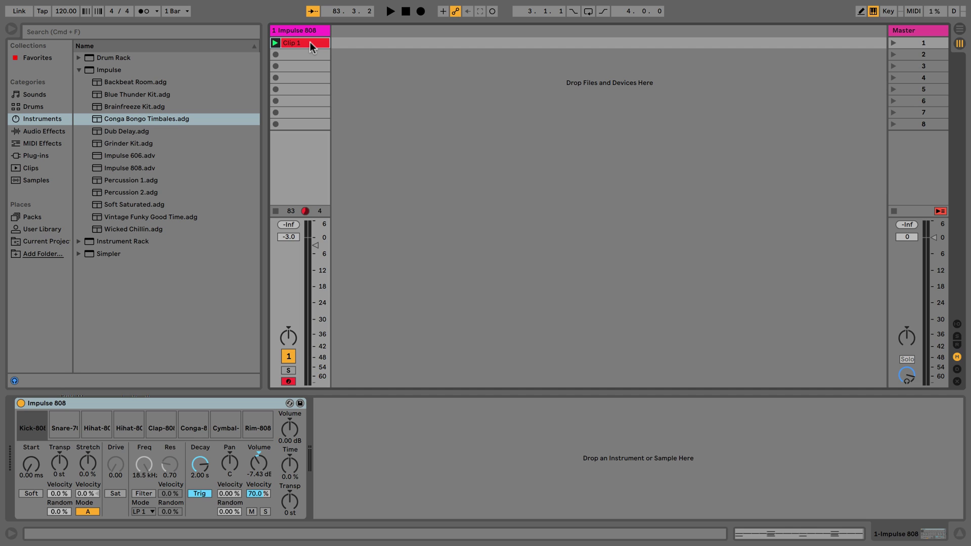
{"action": "left_click", "coordinate": [293, 43]}
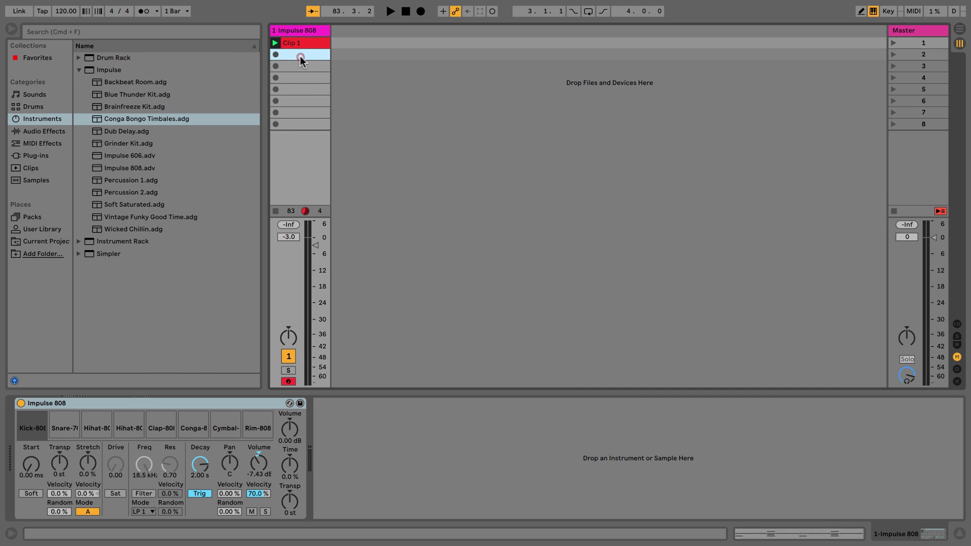
Record a test drum take into a new clip in slot 2, then delete it.
{"action": "double_click", "coordinate": [300, 54]}
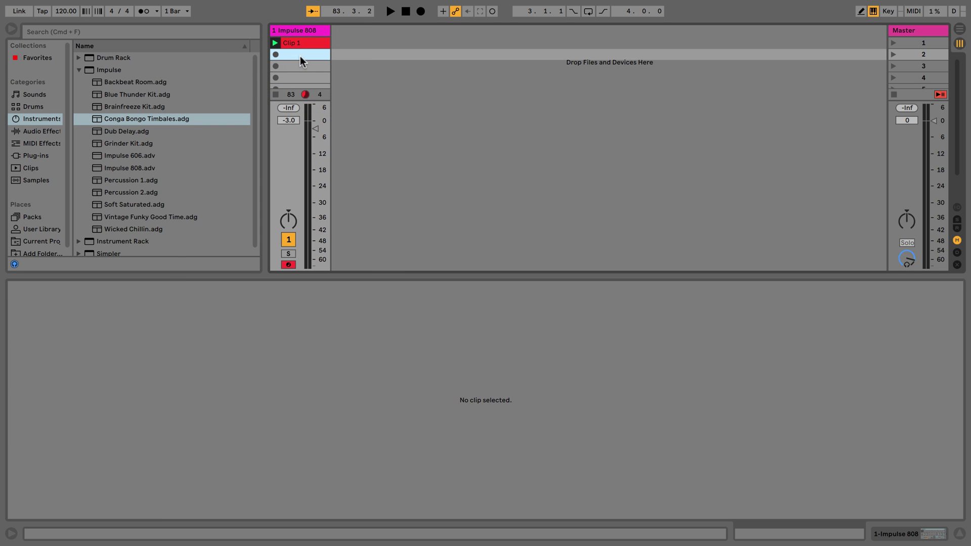
{"action": "left_click", "coordinate": [274, 54]}
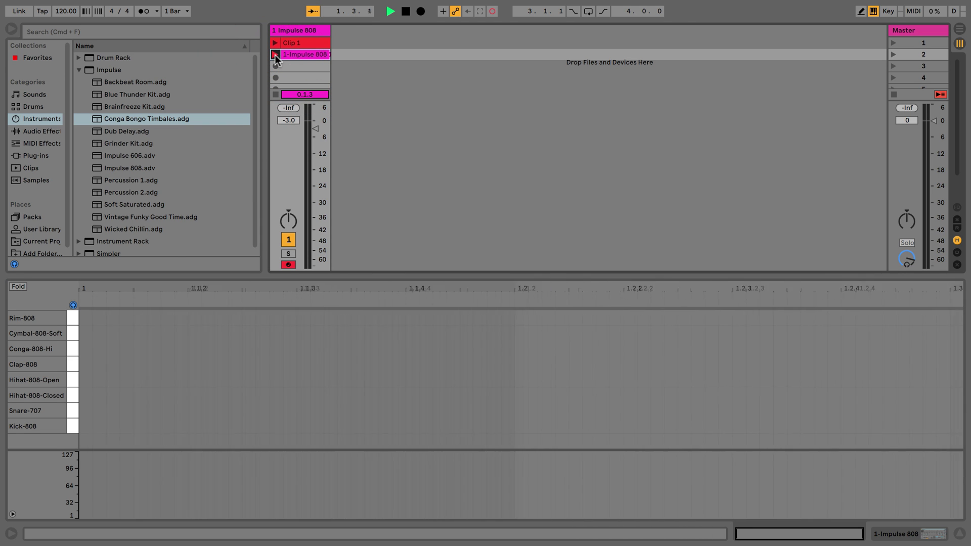
{"action": "key", "text": "d"}
{"action": "key", "text": "g"}
{"action": "key", "text": "d"}
{"action": "key", "text": "g"}
{"action": "key", "text": "d"}
{"action": "key", "text": "k"}
{"action": "left_click", "coordinate": [297, 56]}
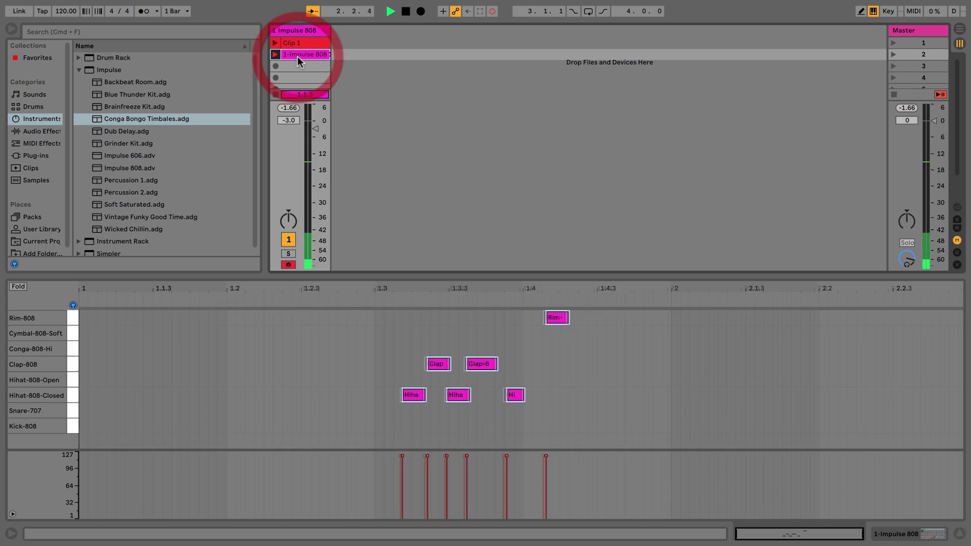
{"action": "key", "text": "Delete"}
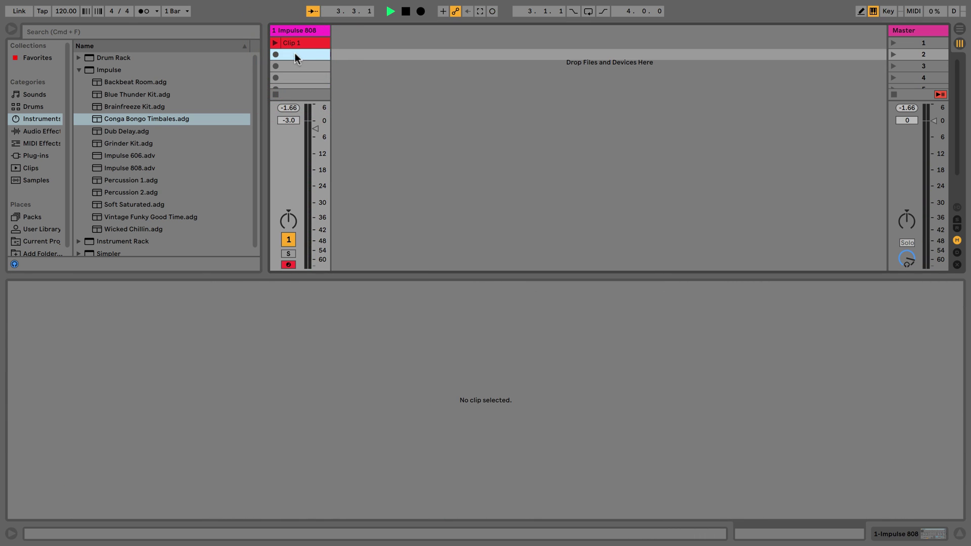
Alt-drag a copy of Clip 1 into slot 2 and rename it Clip 2.
{"action": "left_click_drag", "start_coordinate": [294, 44], "coordinate": [292, 52]}
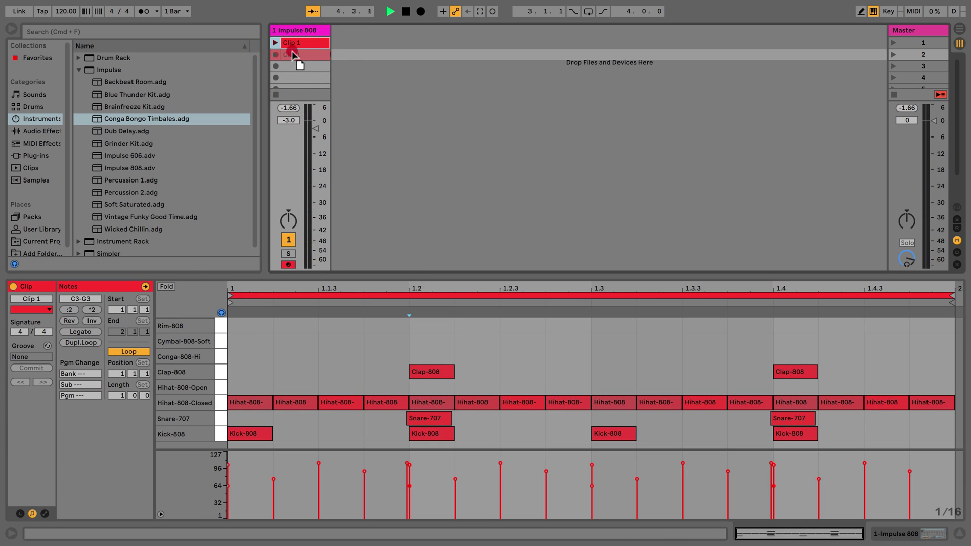
{"action": "key", "text": "alt"}
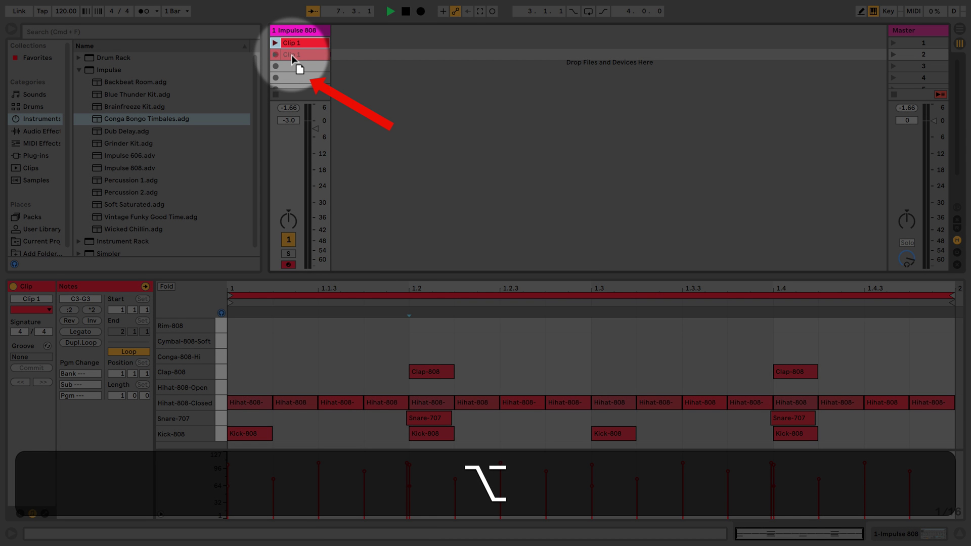
{"action": "left_click_drag", "start_coordinate": [291, 54], "coordinate": [290, 53]}
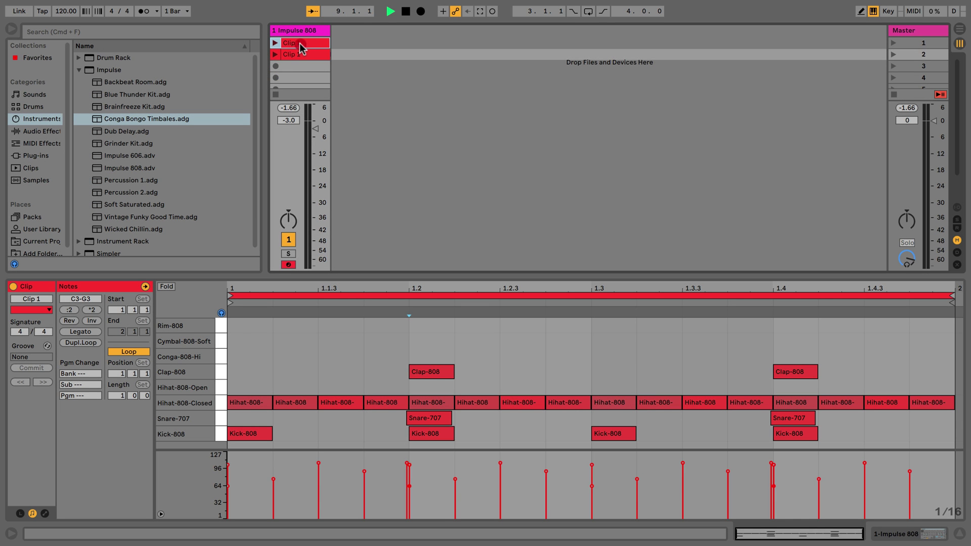
{"action": "left_click", "coordinate": [303, 56]}
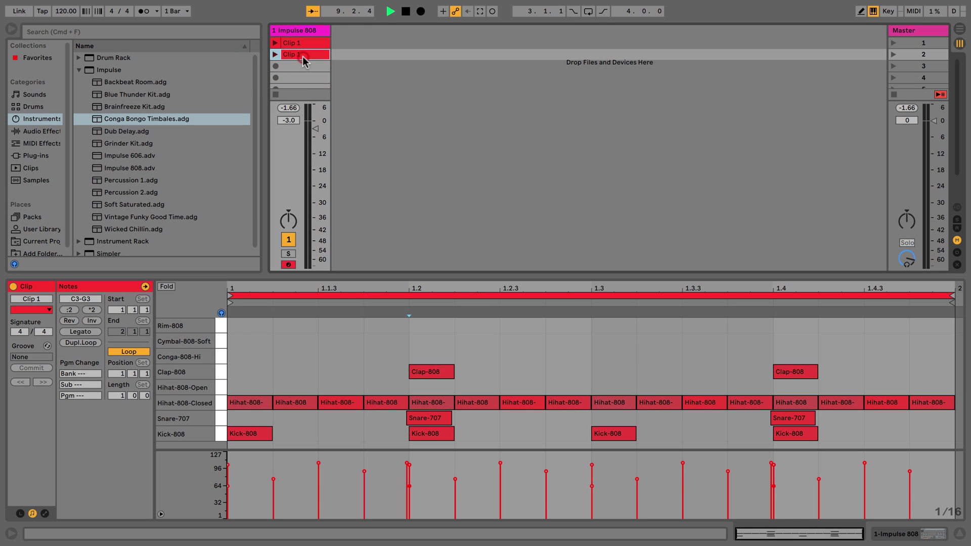
{"action": "key", "text": "super+r"}
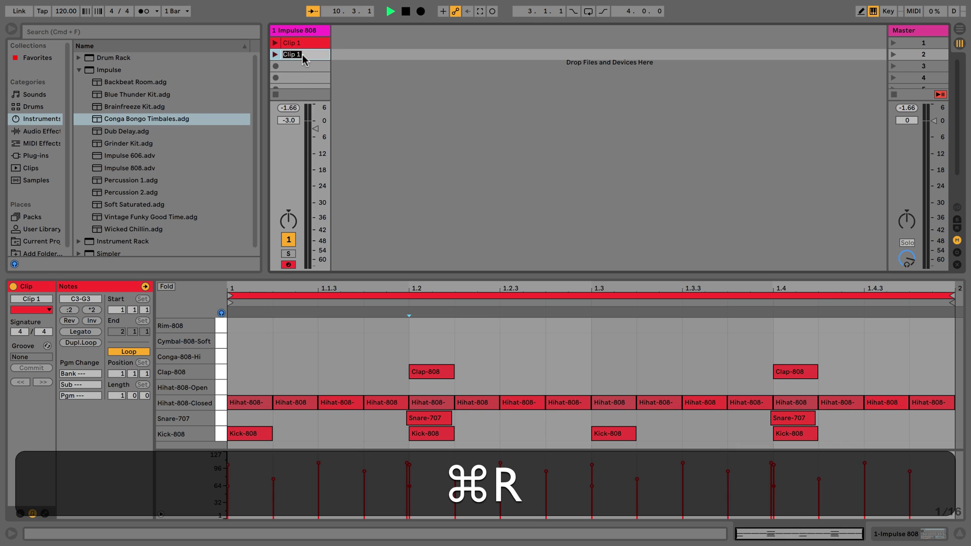
{"action": "left_click", "coordinate": [303, 55]}
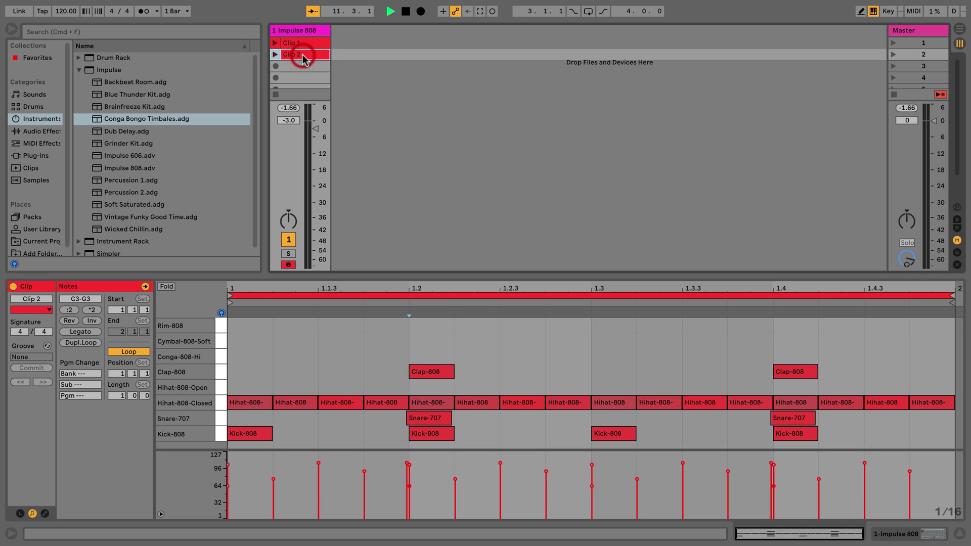
Duplicate Clip 2 into slot 3, delete that extra copy, and reselect Clip 2.
{"action": "left_click", "coordinate": [302, 55]}
{"action": "key", "text": "super+d"}
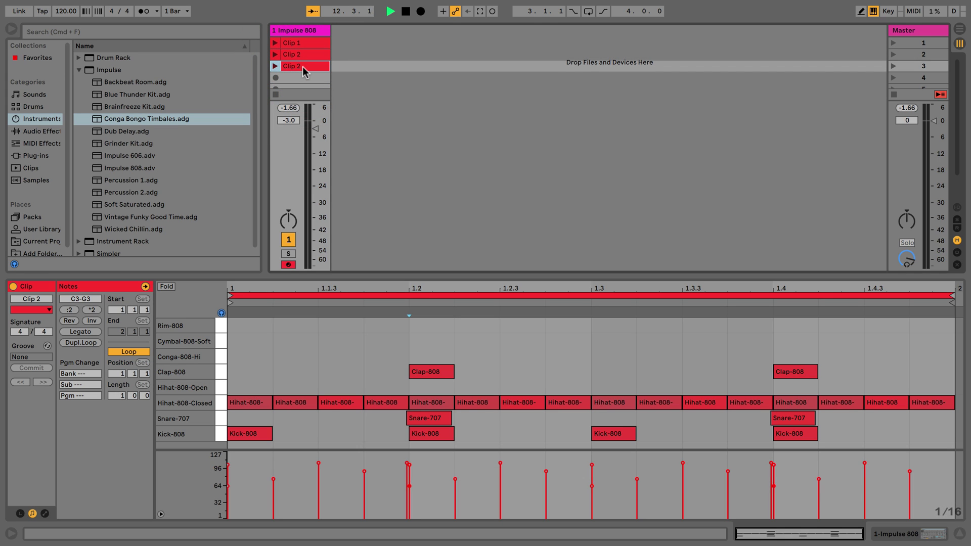
{"action": "key", "text": "super+r"}
{"action": "left_click", "coordinate": [302, 66]}
{"action": "key", "text": "Delete"}
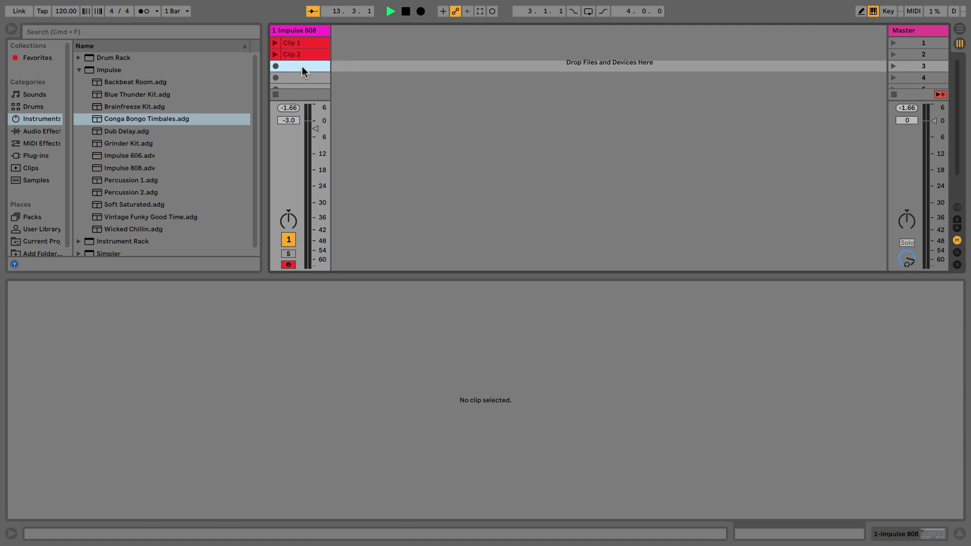
{"action": "left_click", "coordinate": [293, 53]}
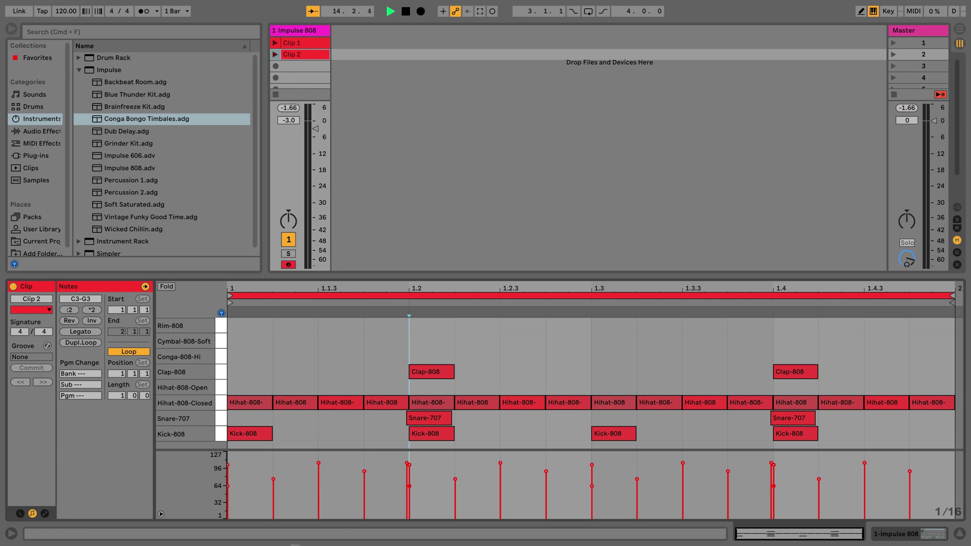
In Draw Mode, pencil Rim-808 hits across the off-beats of beats 2–4 in Clip 2.
{"action": "left_click_drag", "start_coordinate": [323, 99], "coordinate": [324, 134]}
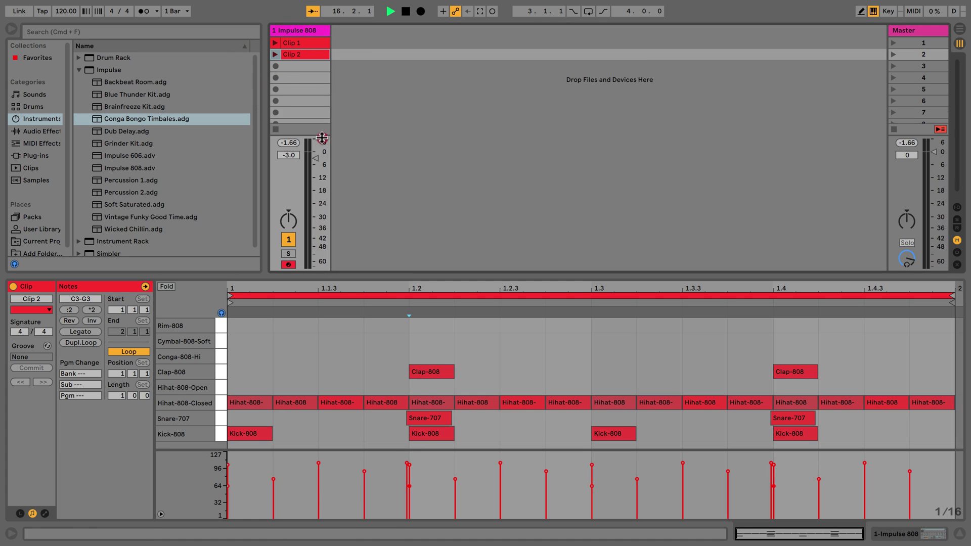
{"action": "key", "text": "b"}
{"action": "left_click_drag", "start_coordinate": [478, 325], "coordinate": [584, 325]}
{"action": "left_click_drag", "start_coordinate": [673, 324], "coordinate": [762, 324]}
{"action": "left_click", "coordinate": [921, 325]}
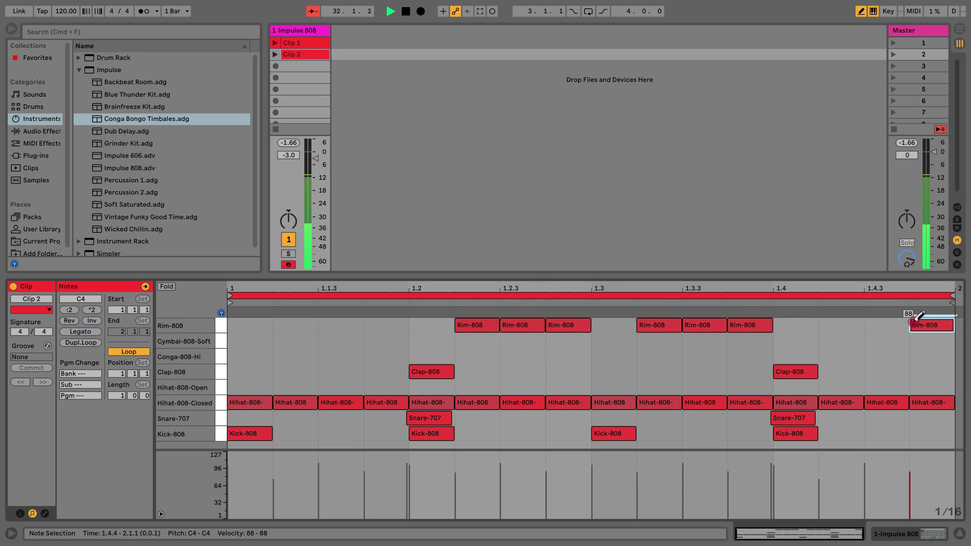
{"action": "left_click", "coordinate": [830, 325]}
Launch Clip 2 to audition the rim pattern, then stop playback.
{"action": "key", "text": "space"}
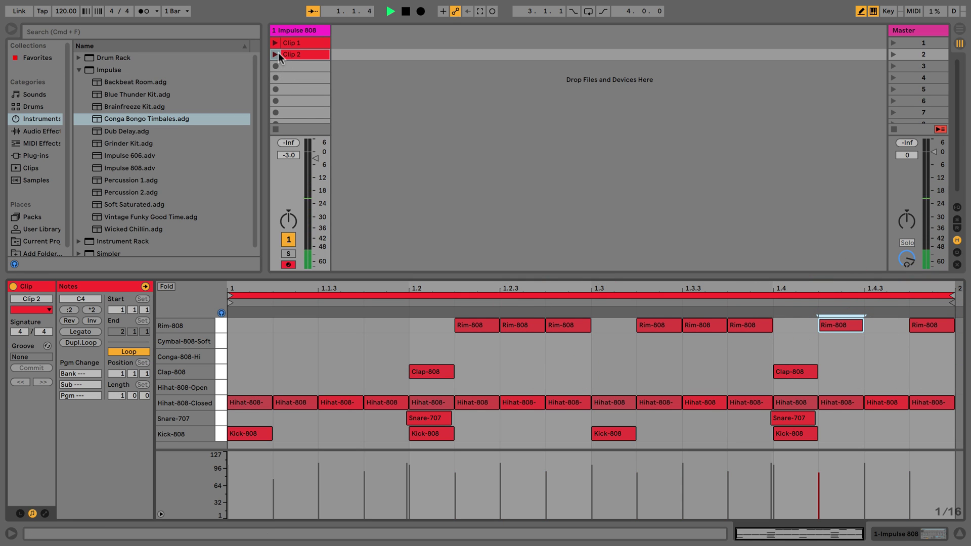
{"action": "left_click", "coordinate": [275, 54]}
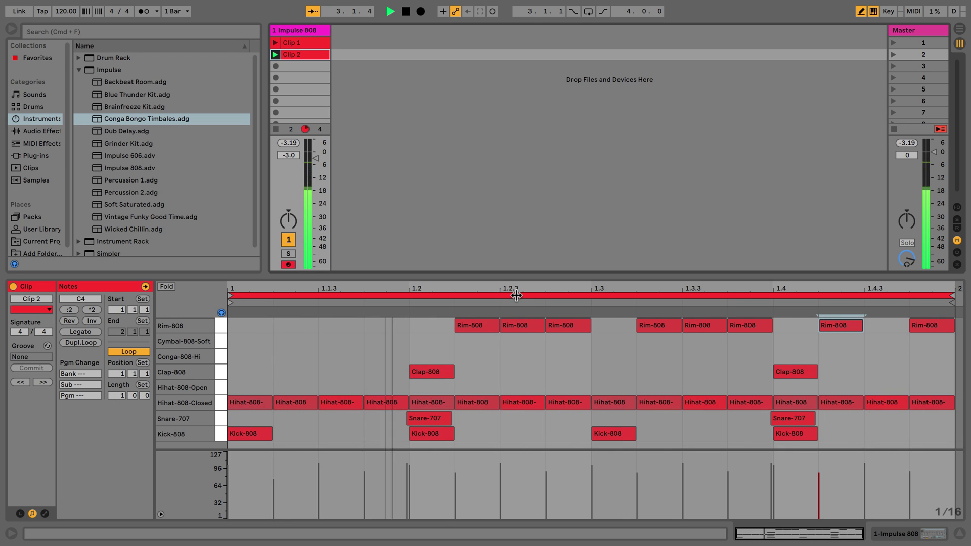
{"action": "key", "text": "space"}
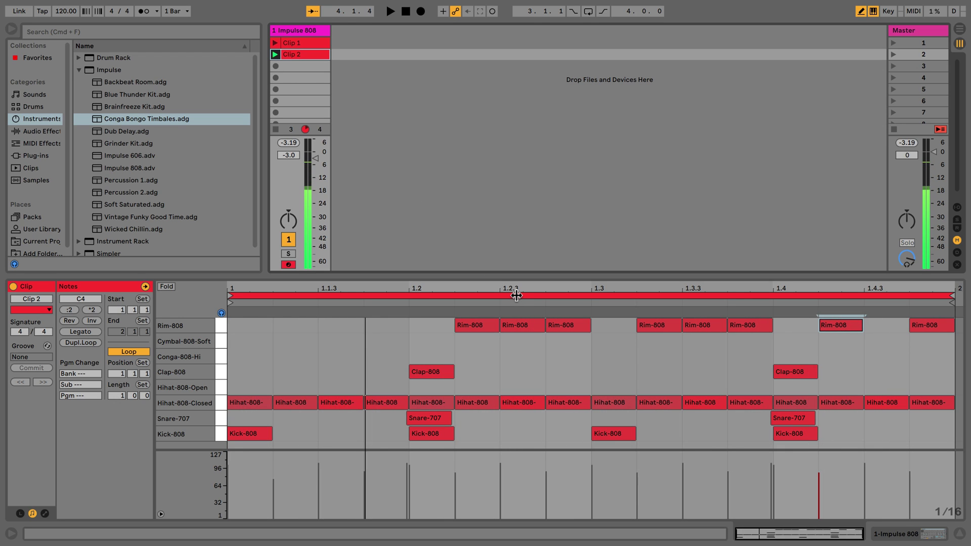
{"action": "left_click", "coordinate": [301, 51]}
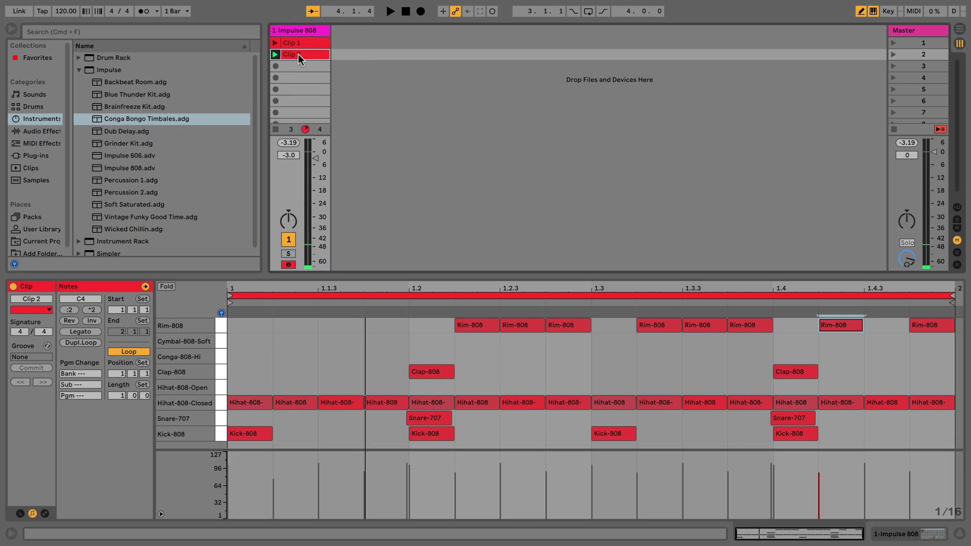
Duplicate Clip 2 into slot 3 and rename it Clip 3.
{"action": "mouse_move", "coordinate": [296, 56]}
{"action": "left_mouse_down"}
{"action": "mouse_move", "coordinate": [297, 68]}
{"action": "mouse_move", "coordinate": [296, 53]}
{"action": "left_mouse_up"}
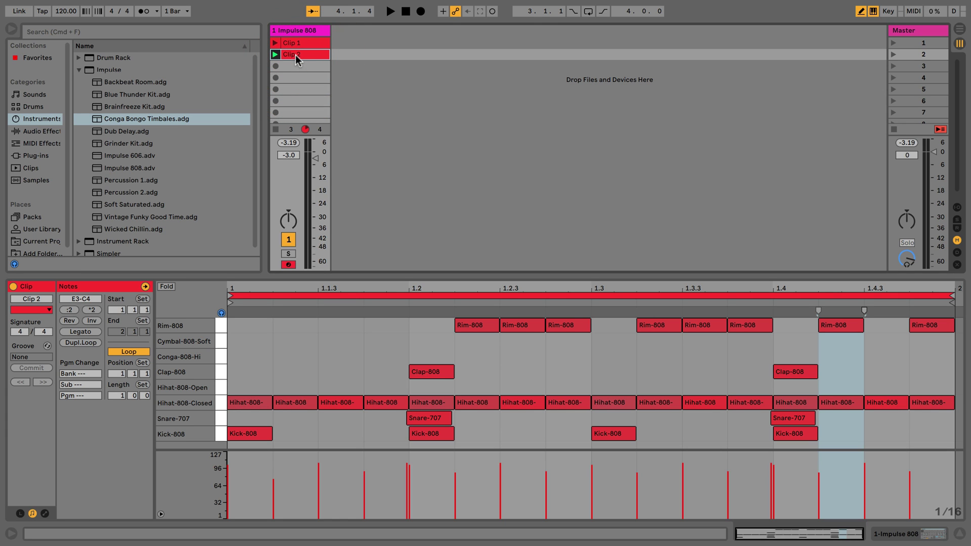
{"action": "key", "text": "super+d"}
{"action": "left_click", "coordinate": [296, 66]}
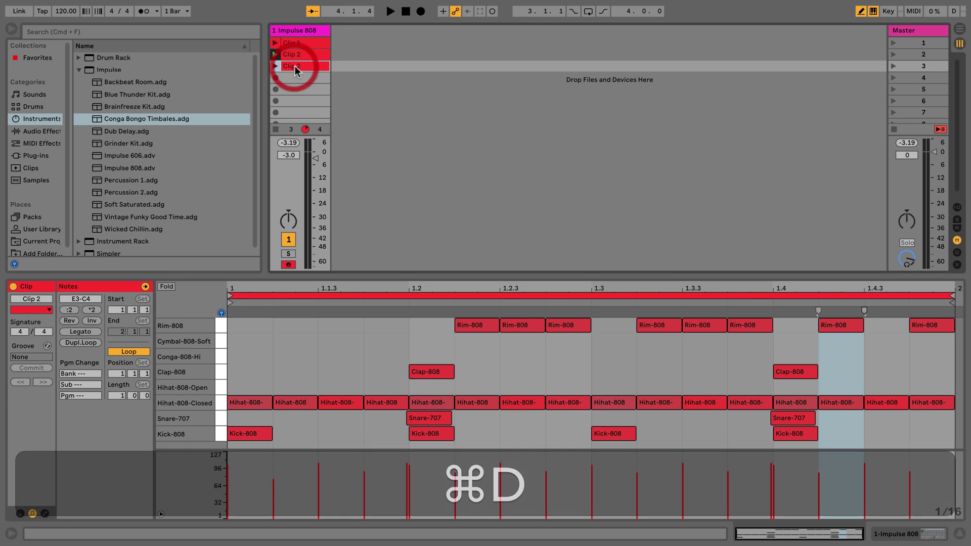
{"action": "key", "text": "super+r"}
{"action": "left_click", "coordinate": [299, 65]}
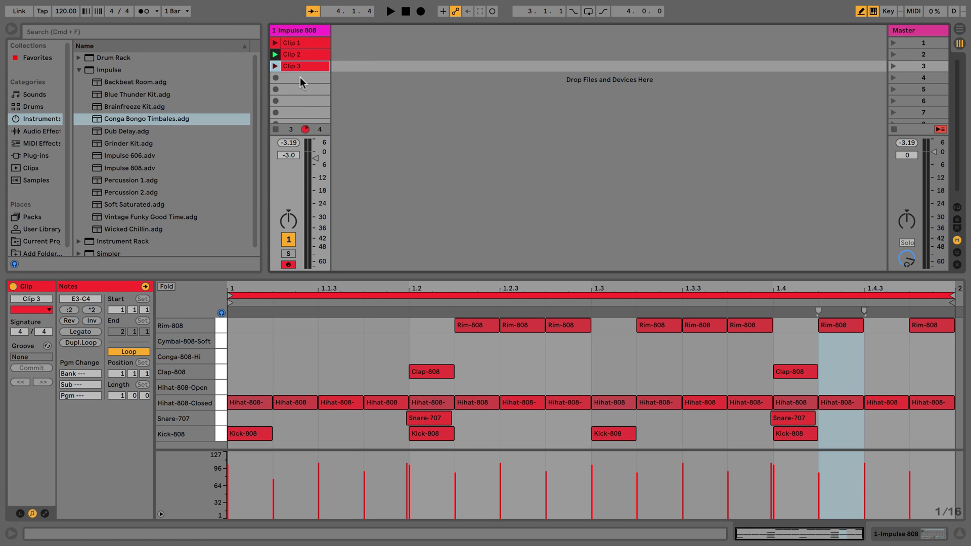
Remove the 1.2.3 rim hit and add a sixteenth-note Clap-808 hit, auditioning Clip 3.
{"action": "left_click", "coordinate": [534, 320]}
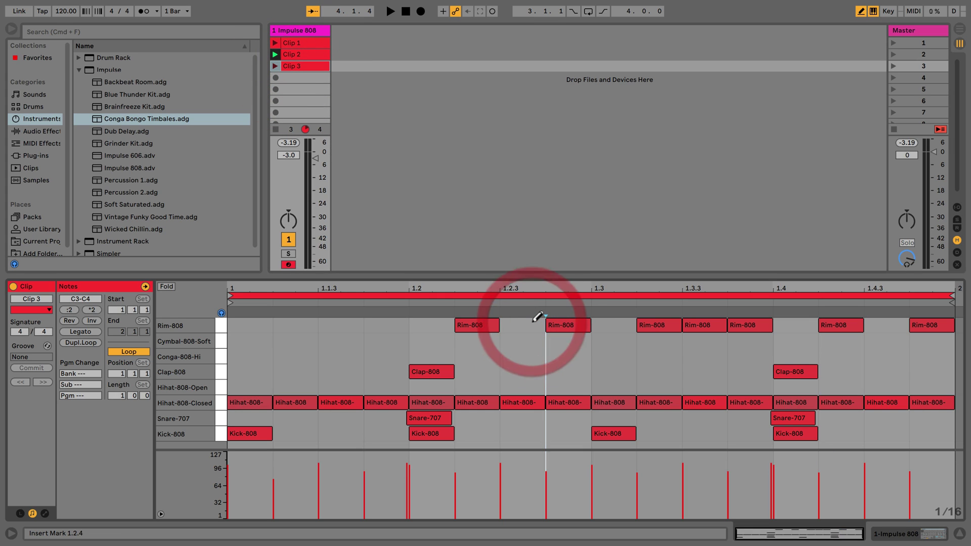
{"action": "key", "text": "b"}
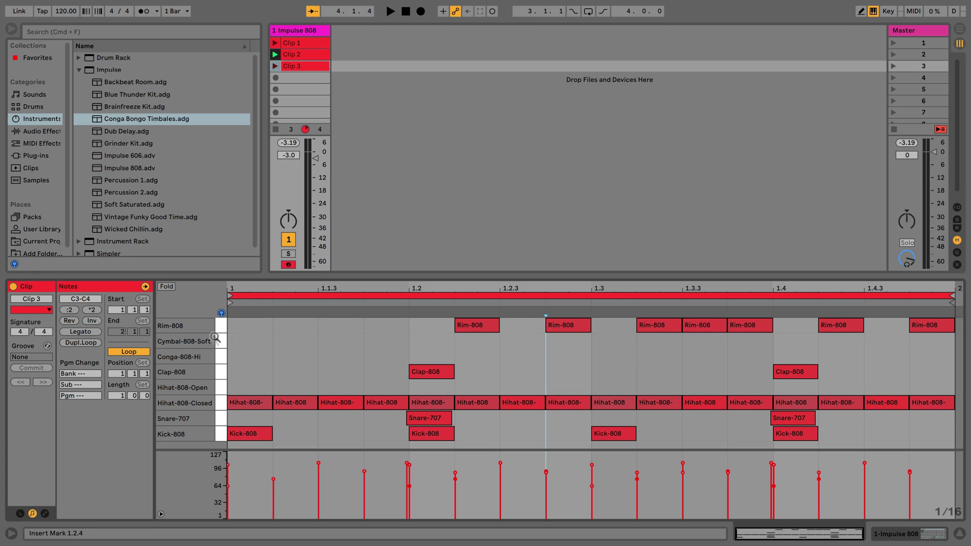
{"action": "double_click", "coordinate": [240, 341]}
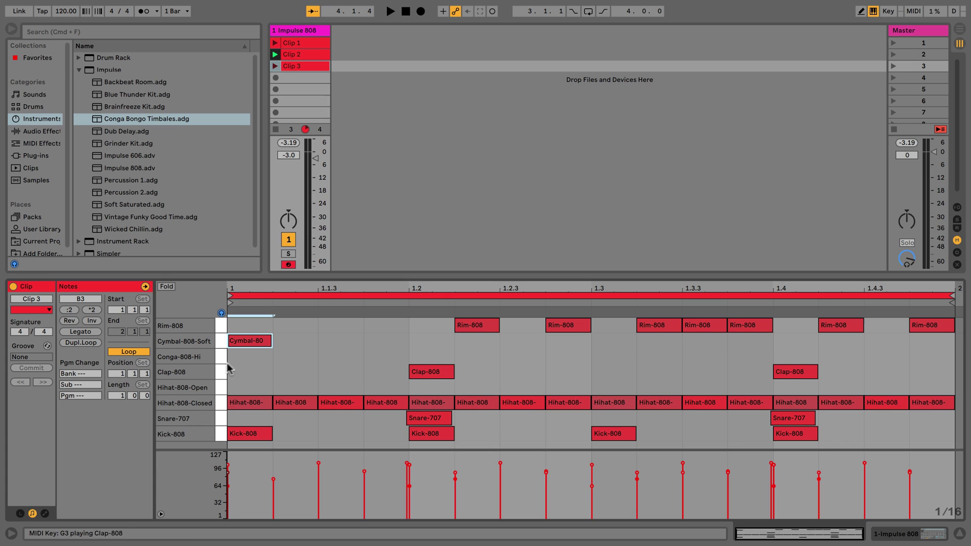
{"action": "left_click_drag", "start_coordinate": [255, 342], "coordinate": [566, 372]}
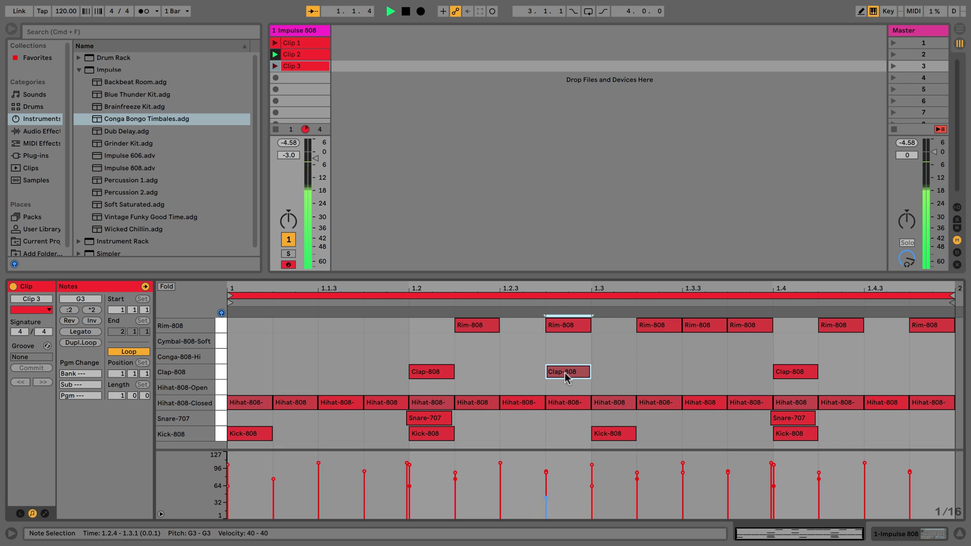
{"action": "left_click", "coordinate": [275, 65]}
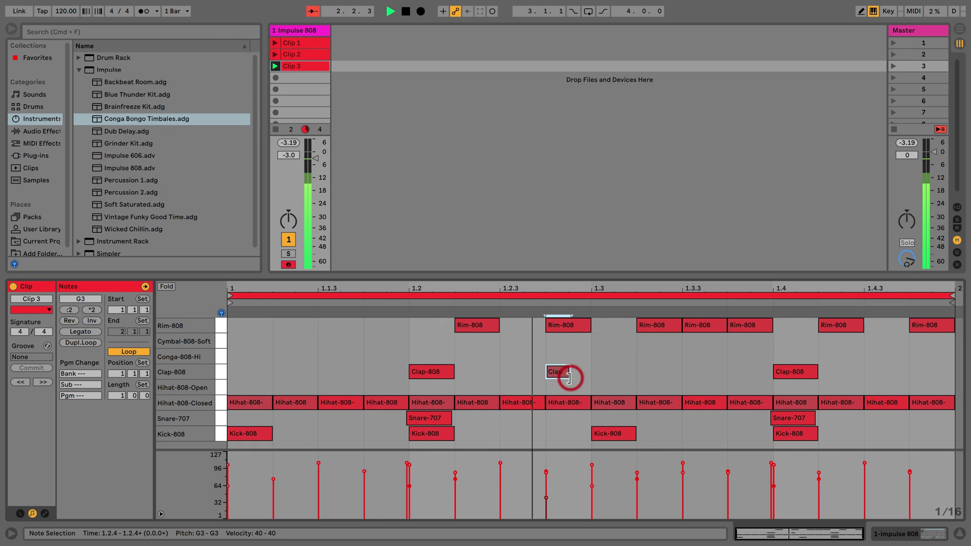
{"action": "left_click_drag", "start_coordinate": [588, 372], "coordinate": [635, 377]}
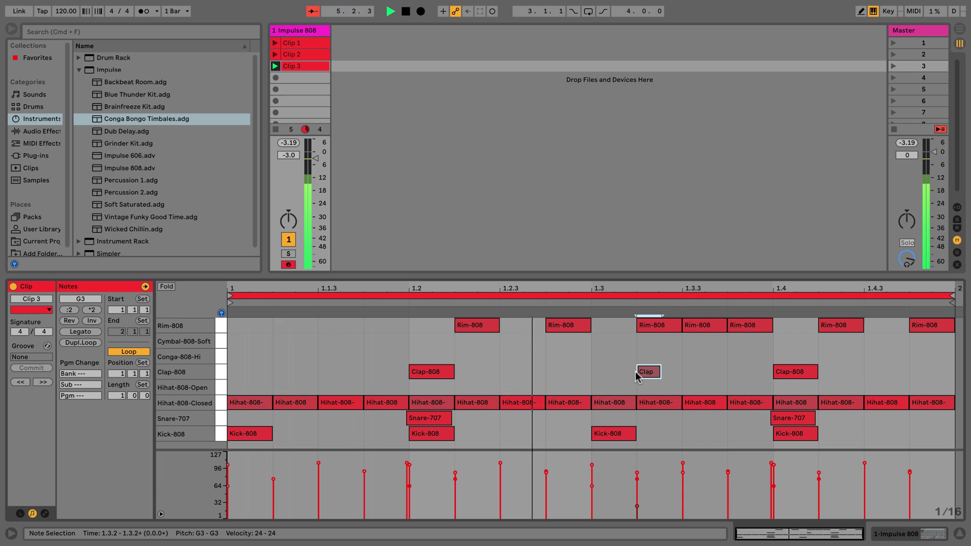
{"action": "left_click_drag", "start_coordinate": [636, 372], "coordinate": [569, 374]}
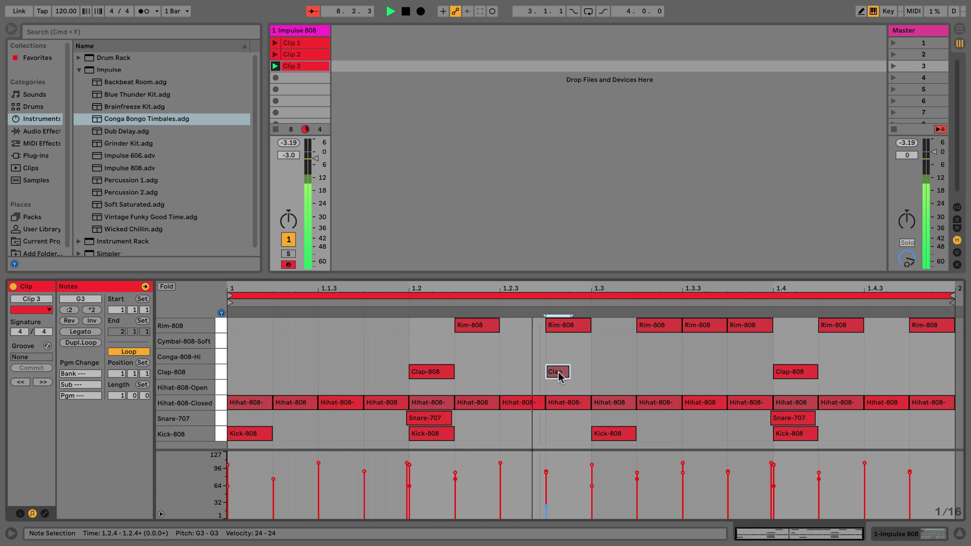
Raise the clap's velocity to 49, copy it to 1.3.2, and lower the copy to 36.
{"action": "key", "text": "super"}
{"action": "left_click_drag", "start_coordinate": [552, 377], "coordinate": [621, 373]}
{"action": "key", "text": "alt"}
{"action": "key", "text": "super"}
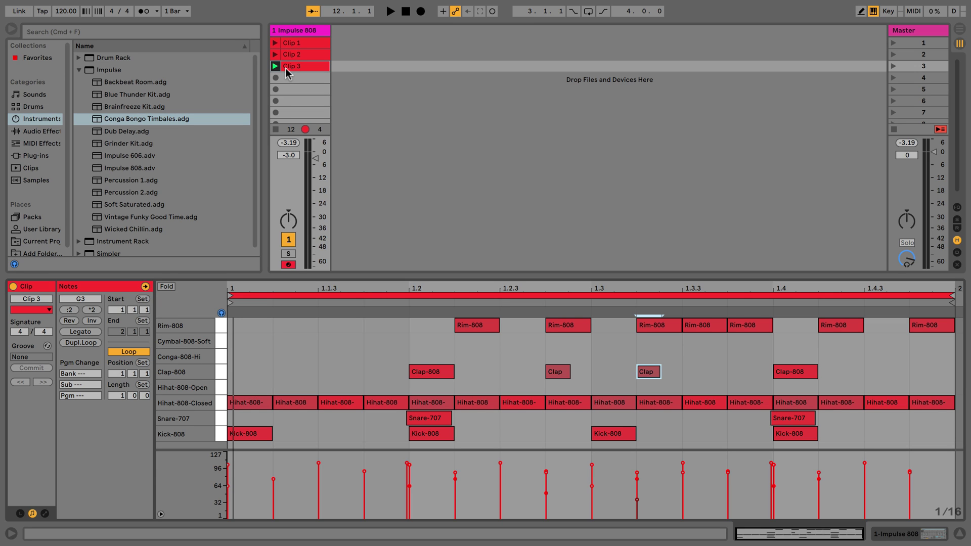
{"action": "left_click", "coordinate": [910, 43]}
{"action": "left_click", "coordinate": [910, 65]}
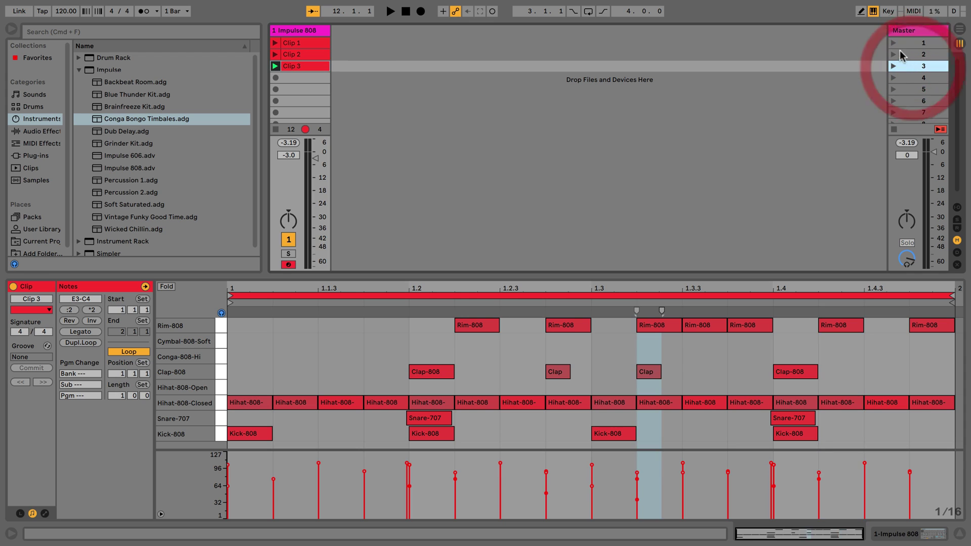
{"action": "left_click", "coordinate": [903, 44]}
{"action": "left_click", "coordinate": [893, 43]}
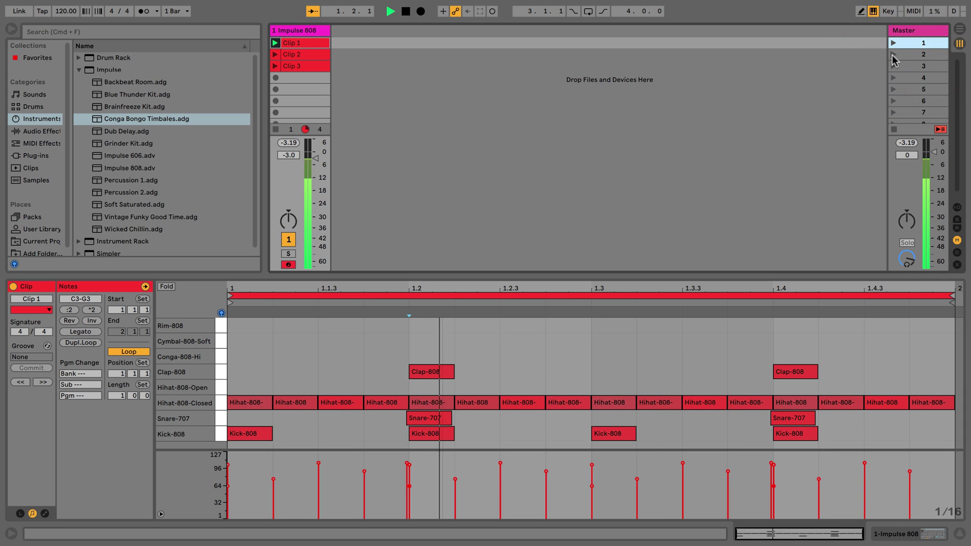
{"action": "left_click", "coordinate": [893, 54]}
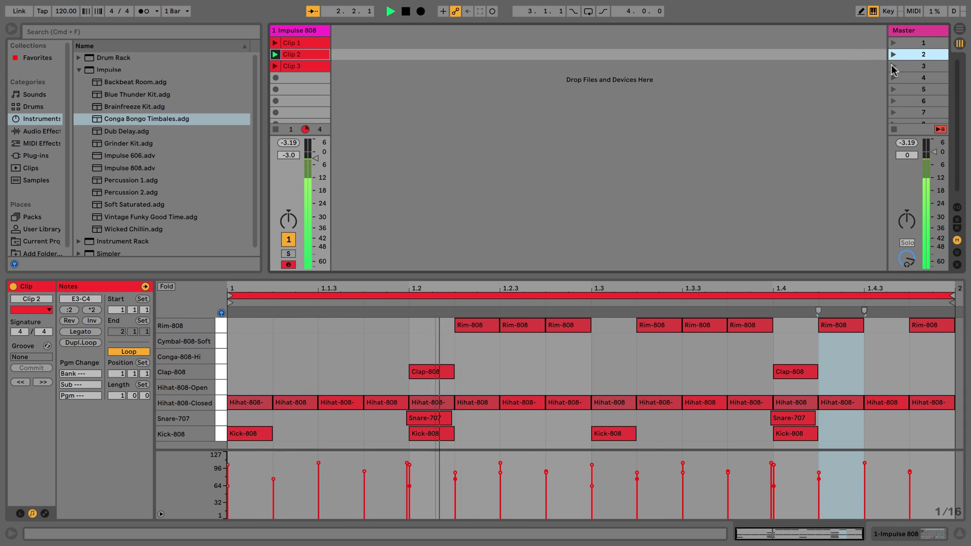
{"action": "left_click", "coordinate": [893, 66]}
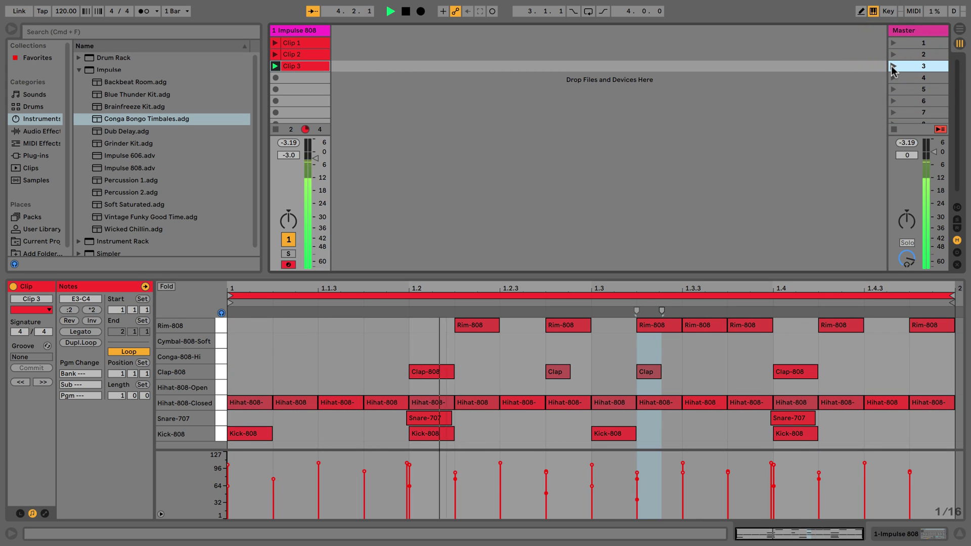
{"action": "key", "text": "space"}
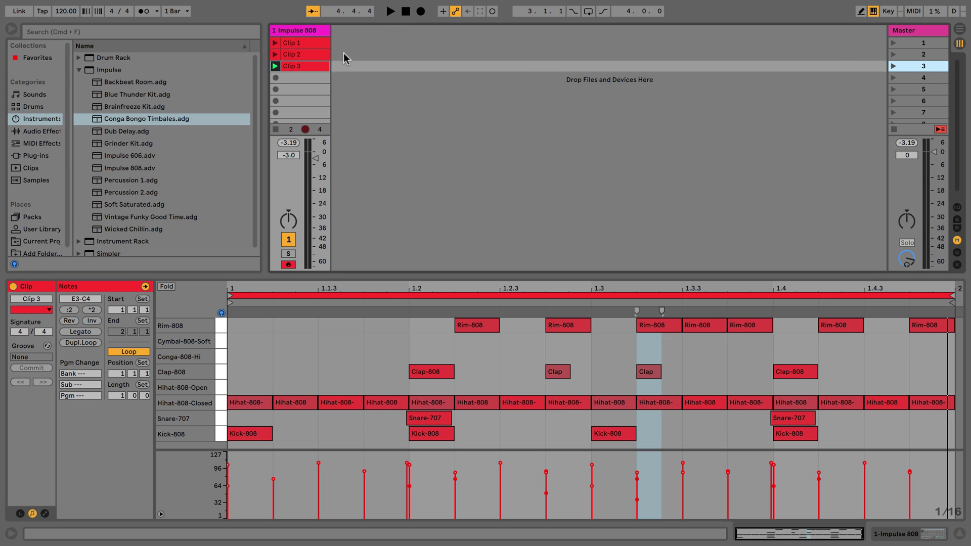
Add a MIDI track from the right-click menu, delete it, then re-insert one with Shift+Cmd+T.
{"action": "right_click", "coordinate": [348, 55]}
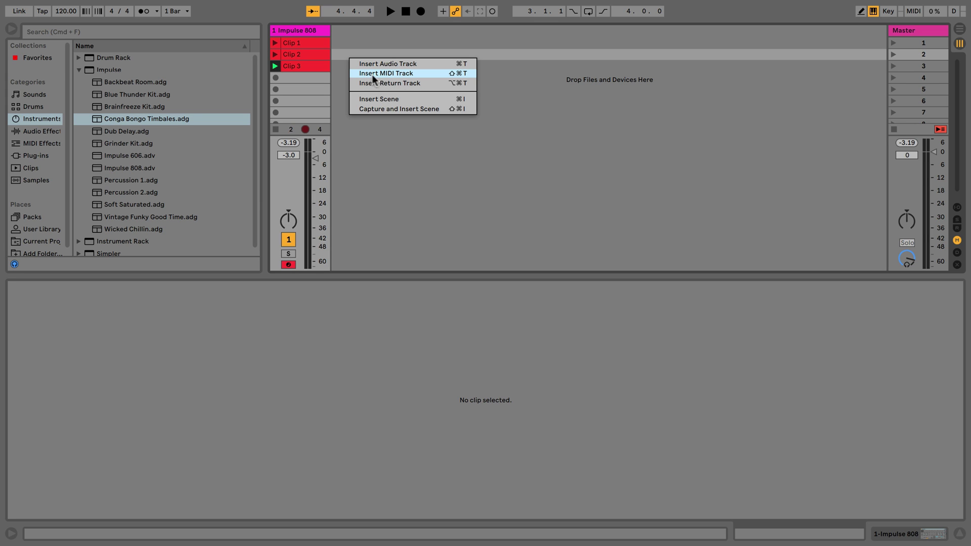
{"action": "left_click", "coordinate": [396, 74]}
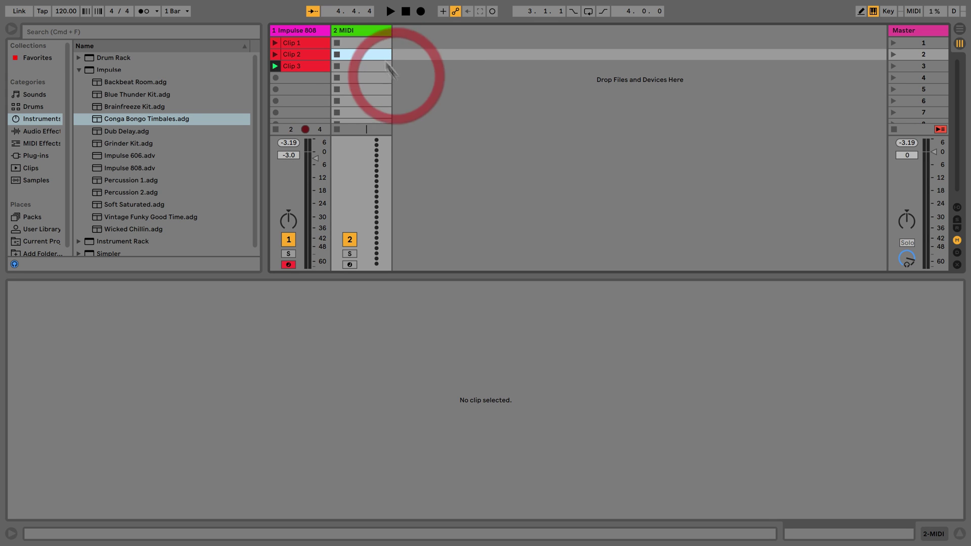
{"action": "left_click", "coordinate": [368, 34]}
{"action": "key", "text": "super+BackSpace"}
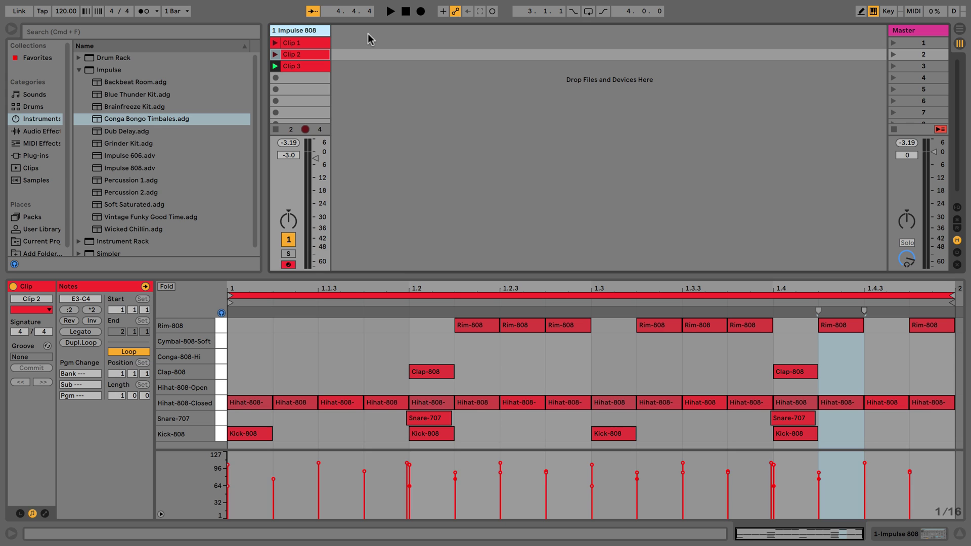
{"action": "key", "text": "shift+super+t"}
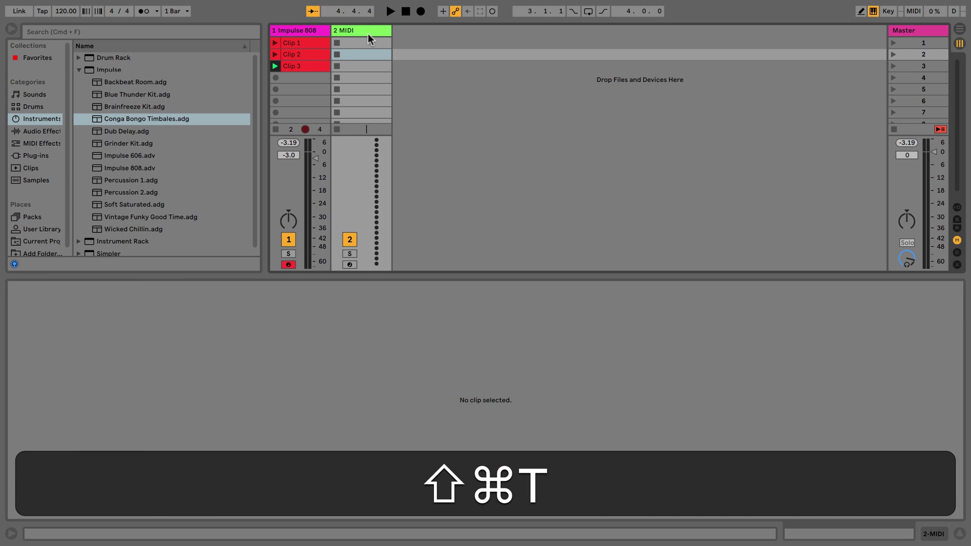
{"action": "left_click", "coordinate": [368, 32]}
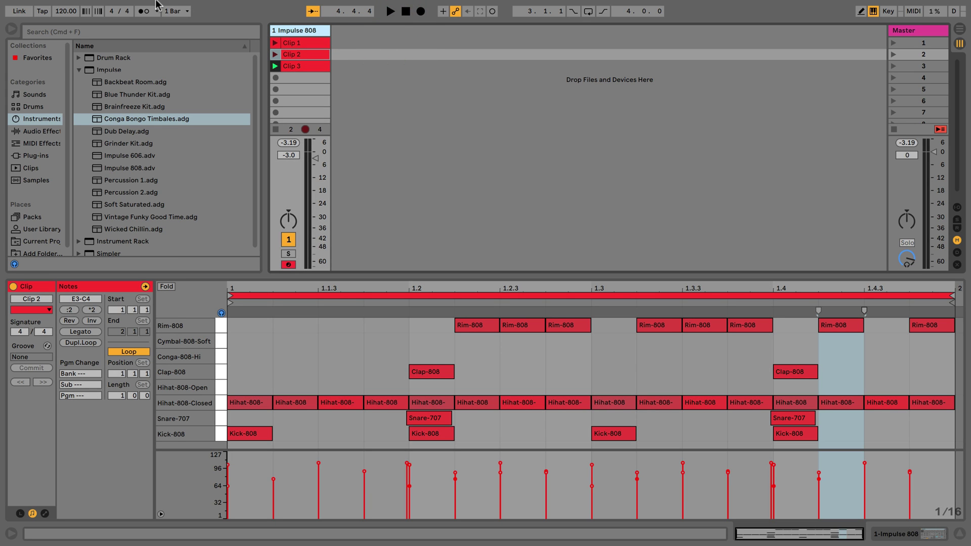
Insert a MIDI track from the Create menu and drag Conga Bongo Timbales onto it.
{"action": "mouse_move", "coordinate": [157, 5]}
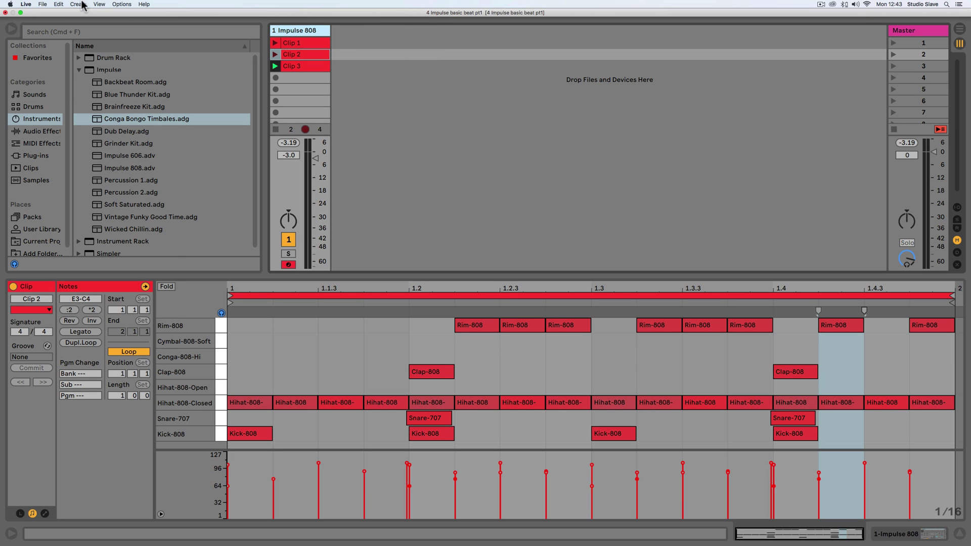
{"action": "left_click", "coordinate": [79, 4]}
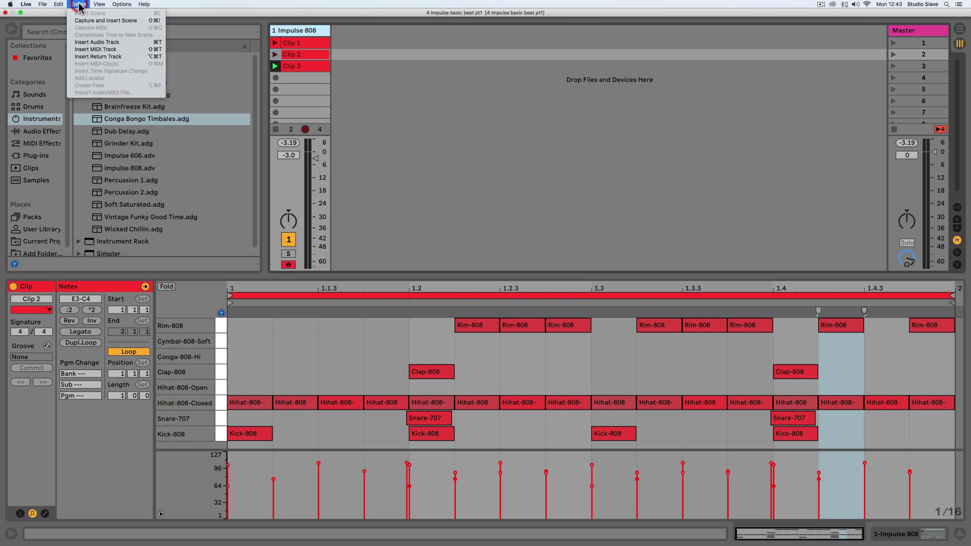
{"action": "left_click", "coordinate": [88, 49]}
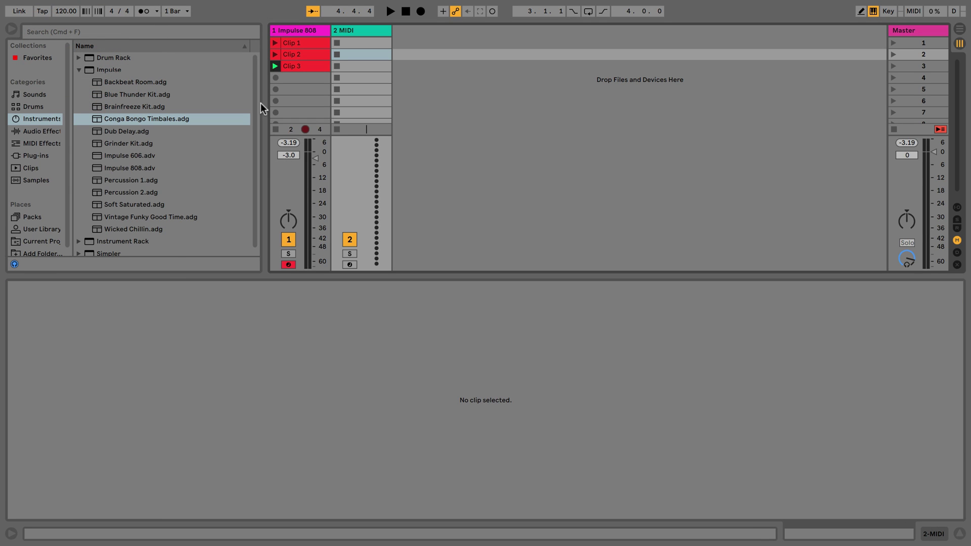
{"action": "left_click", "coordinate": [126, 129]}
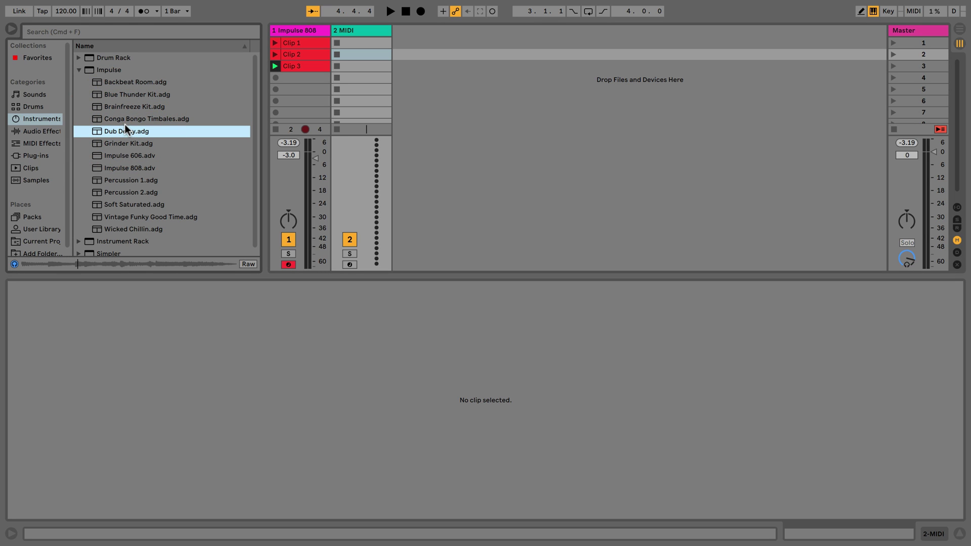
{"action": "left_click_drag", "start_coordinate": [117, 120], "coordinate": [357, 51]}
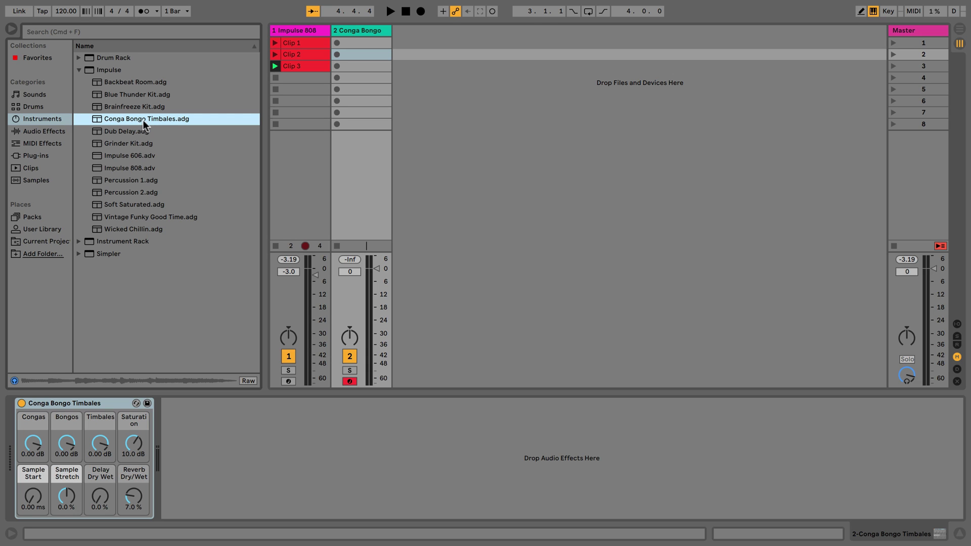
Collapse the Impulse folder and create an empty MIDI clip in the Conga Bongo track's slot 2.
{"action": "left_click", "coordinate": [77, 70]}
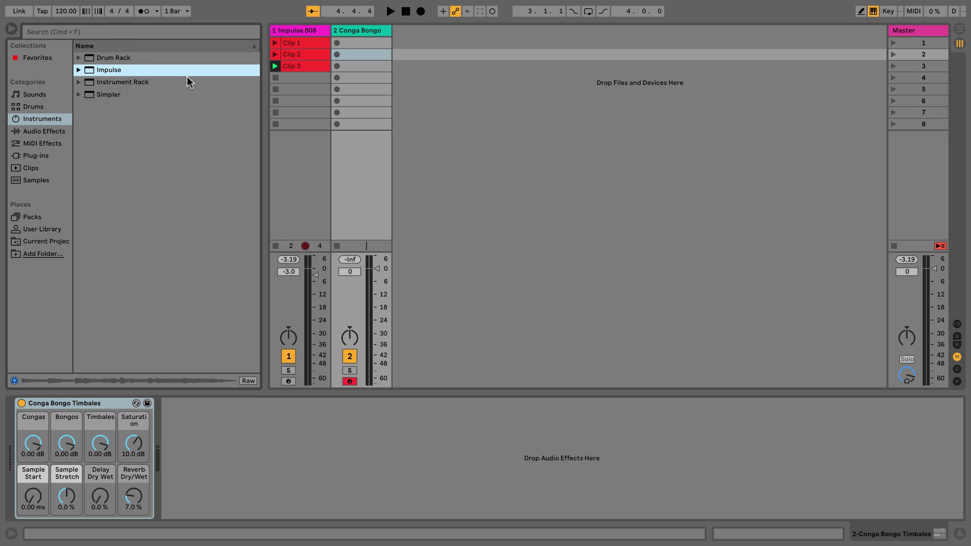
{"action": "double_click", "coordinate": [355, 55]}
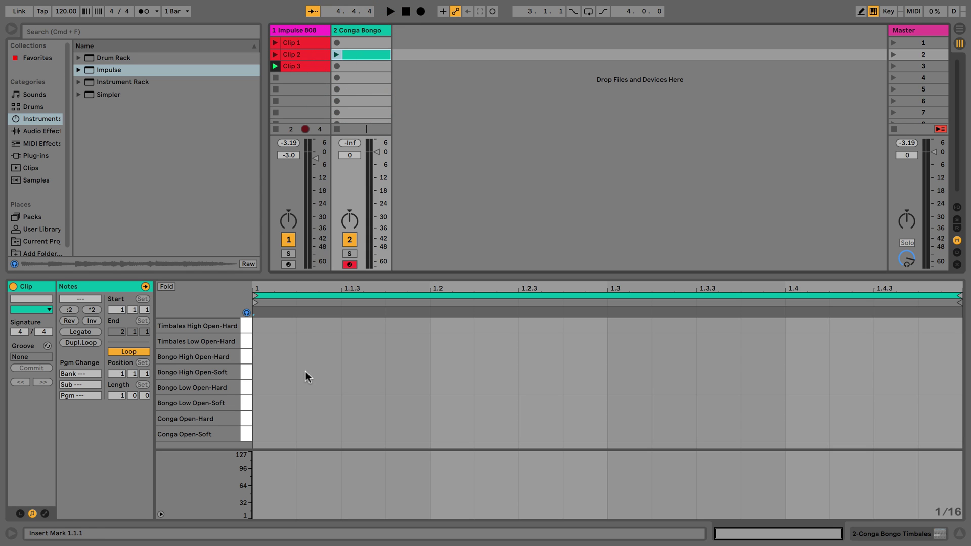
Enter Draw Mode and preview the Conga Bongo kit's drum sounds.
{"action": "key", "text": "b"}
{"action": "left_click", "coordinate": [248, 326]}
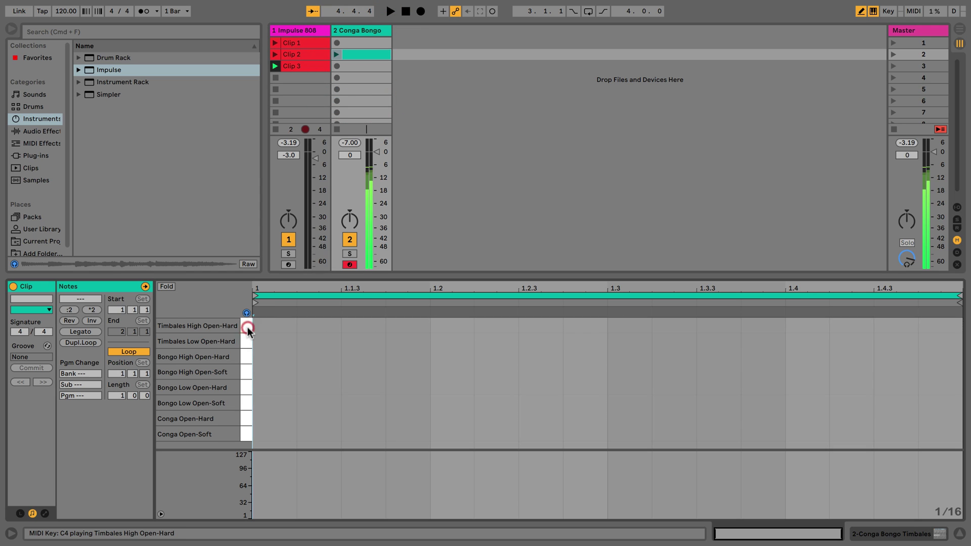
{"action": "left_click", "coordinate": [246, 349]}
{"action": "left_click", "coordinate": [245, 371]}
{"action": "left_click", "coordinate": [247, 388]}
Draw five Conga Open-Hard hits, Bongo Low at 1.3.3 and 1.4.3, and Bongo High at 1.4.
{"action": "left_click", "coordinate": [255, 418]}
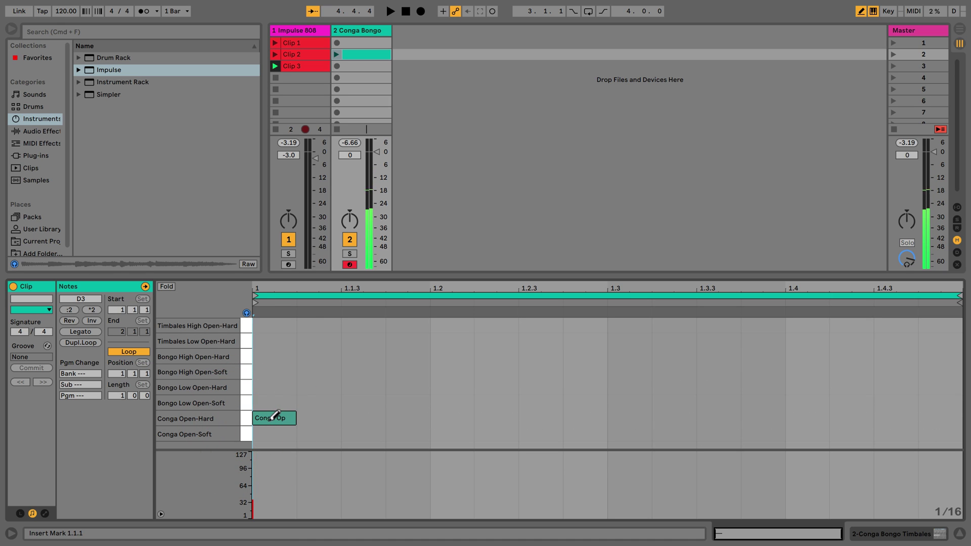
{"action": "left_click", "coordinate": [354, 418]}
{"action": "left_click", "coordinate": [415, 418]}
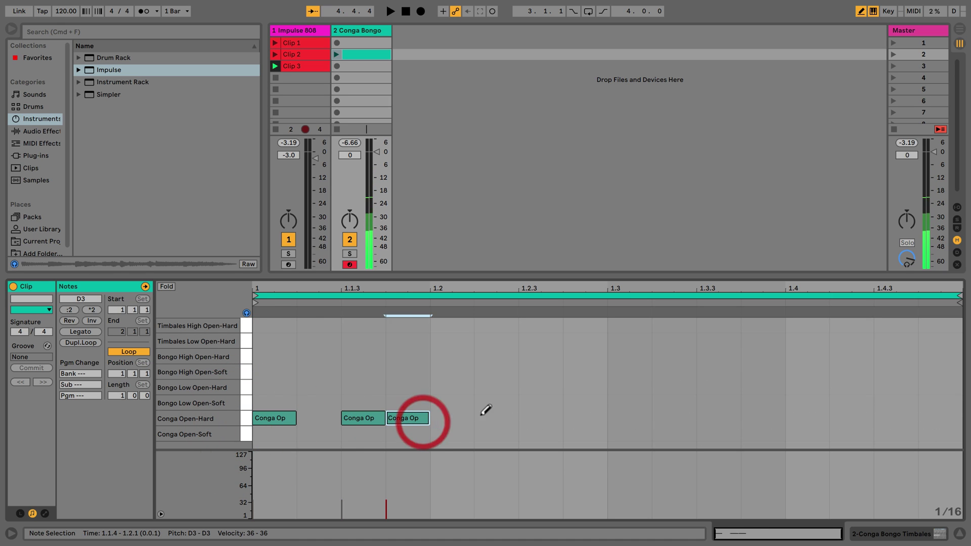
{"action": "left_click", "coordinate": [493, 418]}
{"action": "left_click", "coordinate": [633, 418]}
{"action": "left_click", "coordinate": [711, 403]}
{"action": "left_click", "coordinate": [809, 372]}
{"action": "left_click", "coordinate": [892, 403]}
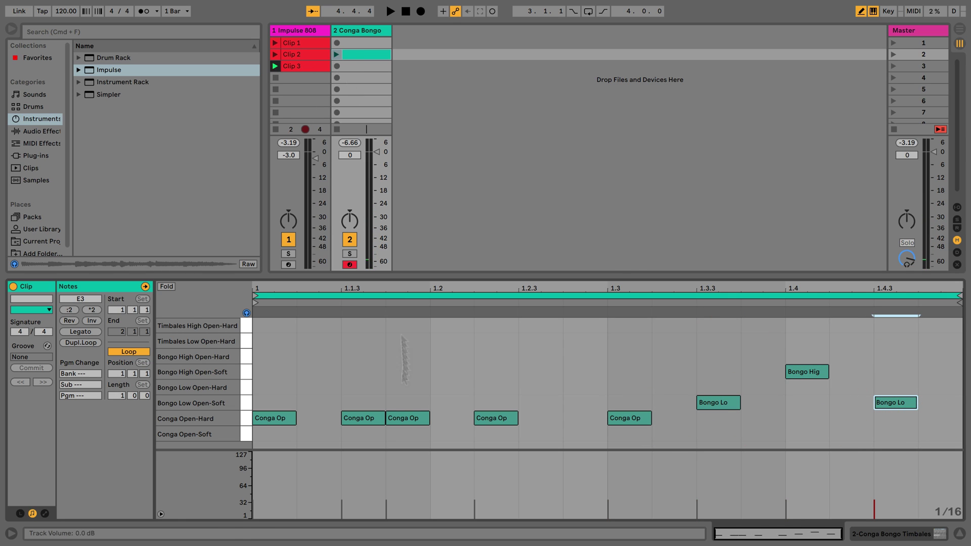
Set all the clip's notes to velocity 94 and launch the Conga Bongo clip.
{"action": "key", "text": "super+a"}
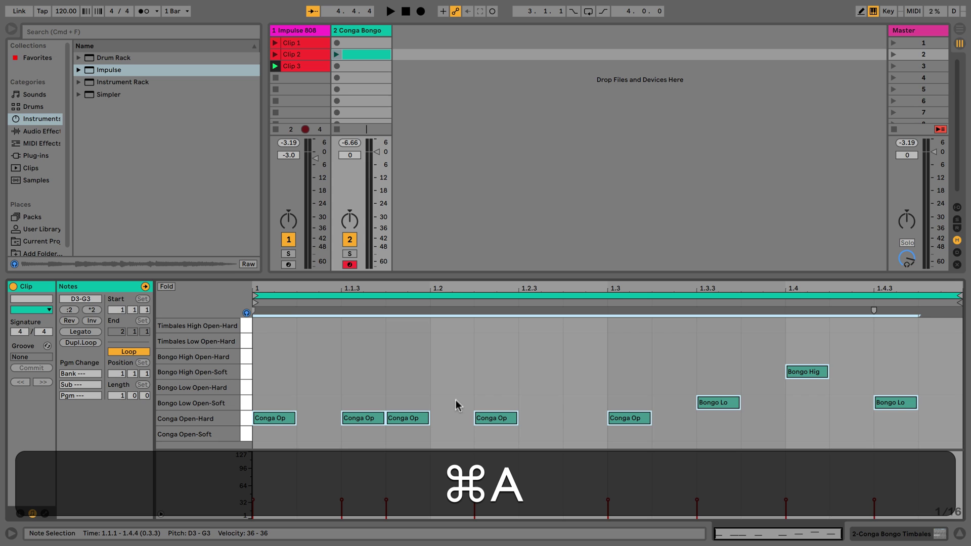
{"action": "left_click", "coordinate": [418, 413], "text": "super"}
{"action": "left_click_drag", "start_coordinate": [407, 422], "coordinate": [407, 420]}
{"action": "key", "text": "super+space"}
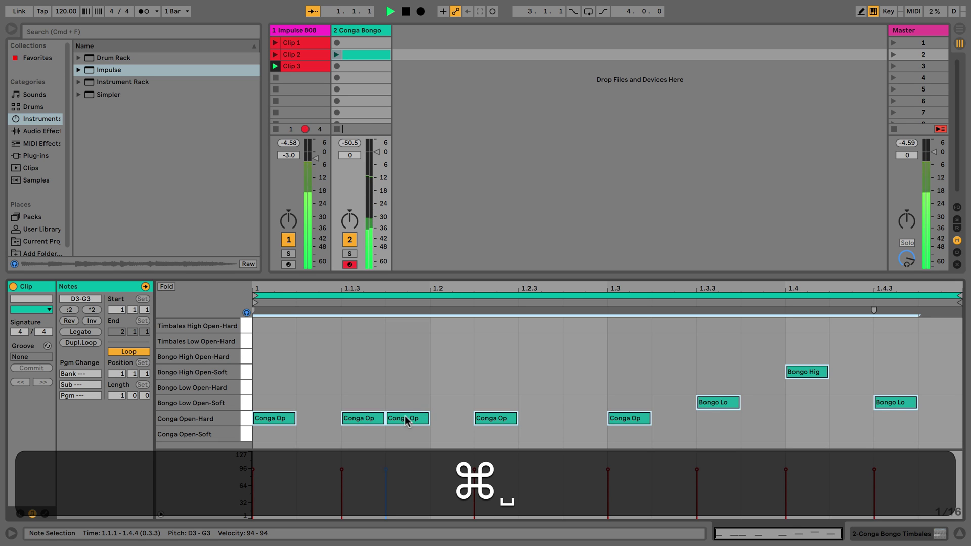
{"action": "left_click", "coordinate": [336, 56]}
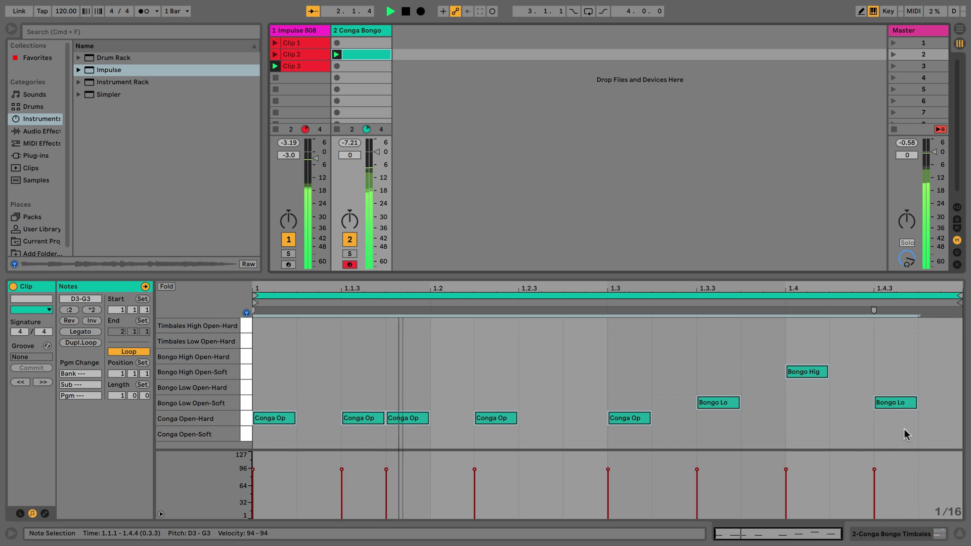
Add Bongo High hits at 1.3.4 and 1.3.2.
{"action": "left_click", "coordinate": [733, 394]}
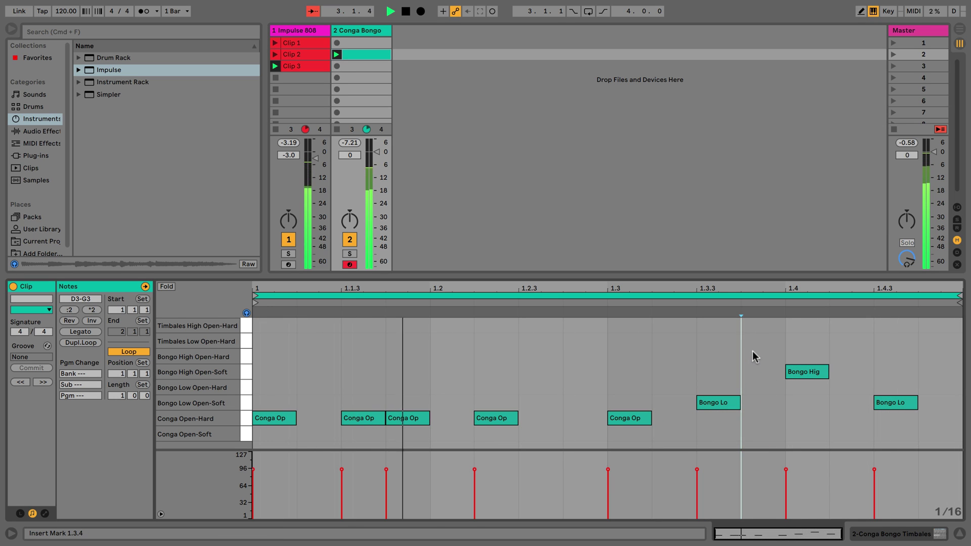
{"action": "double_click", "coordinate": [755, 357]}
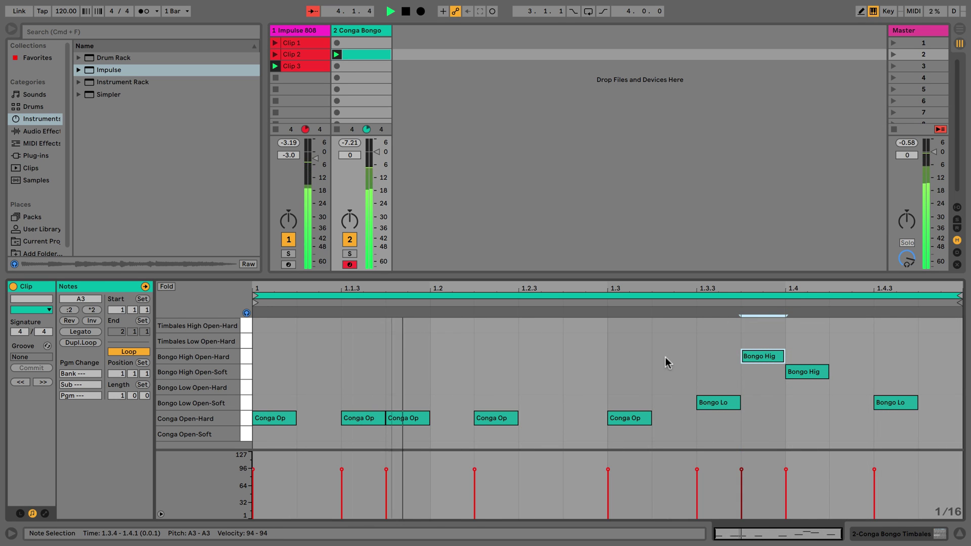
{"action": "double_click", "coordinate": [692, 358]}
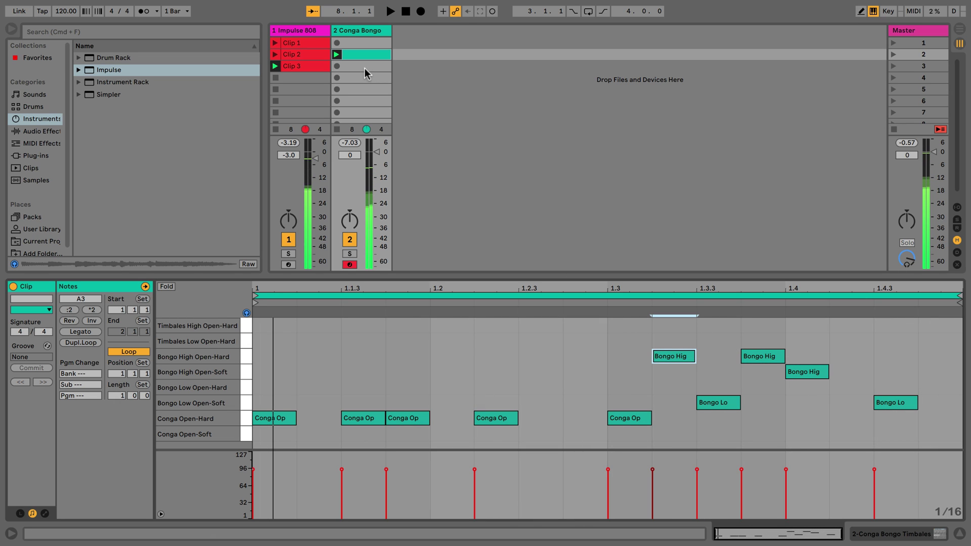
Copy the conga clip into slot 3, add Bongo High hits at 1.4.3 and 1.4.4, and launch it.
{"action": "left_click", "coordinate": [356, 54], "text": "alt"}
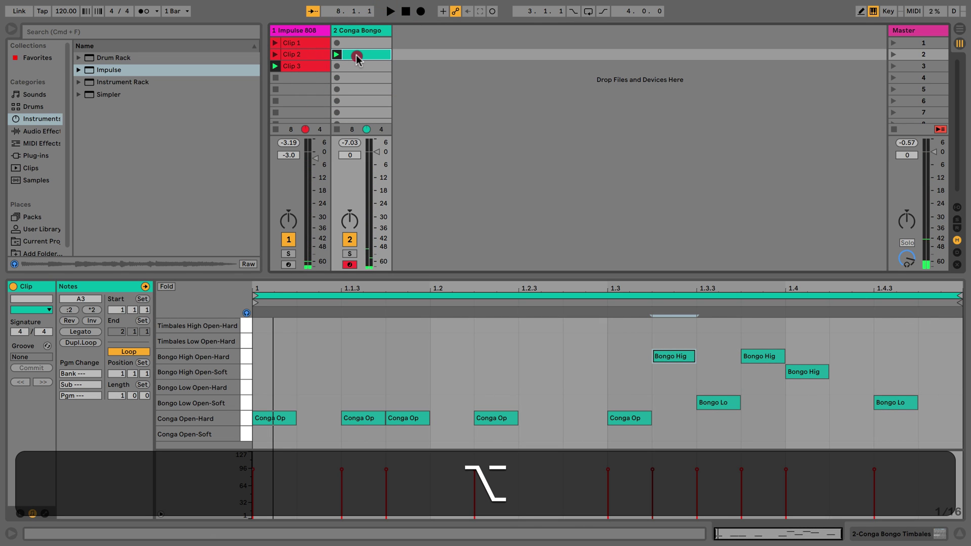
{"action": "left_click_drag", "start_coordinate": [358, 66], "coordinate": [358, 66]}
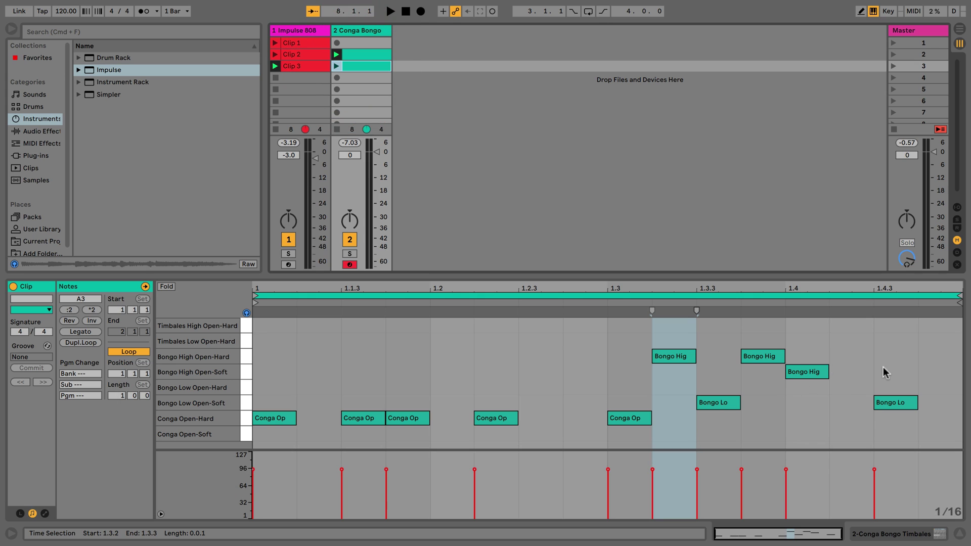
{"action": "double_click", "coordinate": [931, 363]}
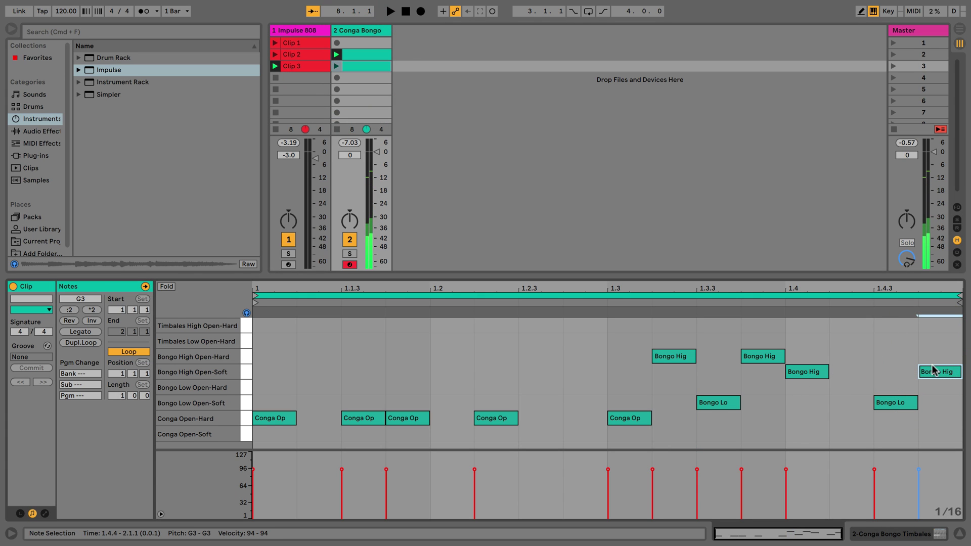
{"action": "double_click", "coordinate": [893, 360]}
{"action": "left_click", "coordinate": [908, 349]}
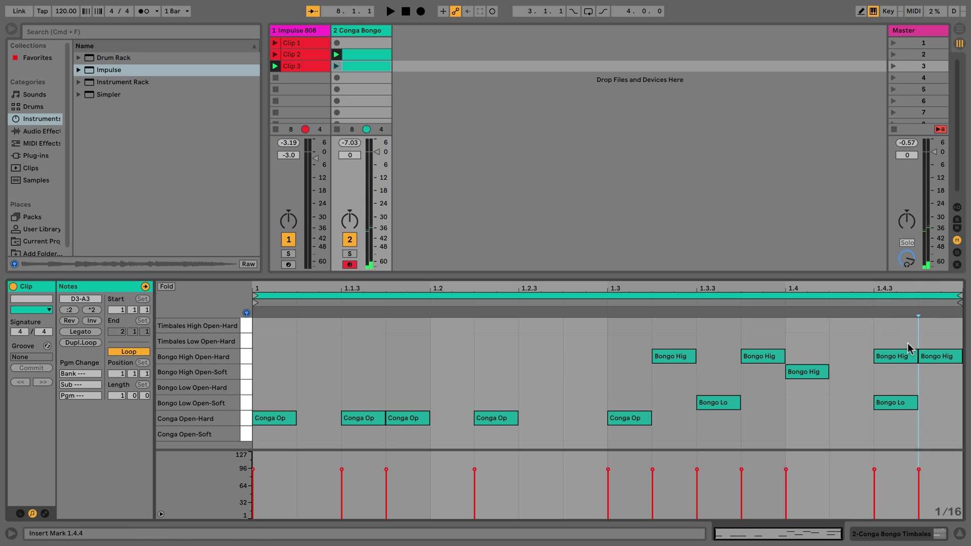
{"action": "key", "text": "space"}
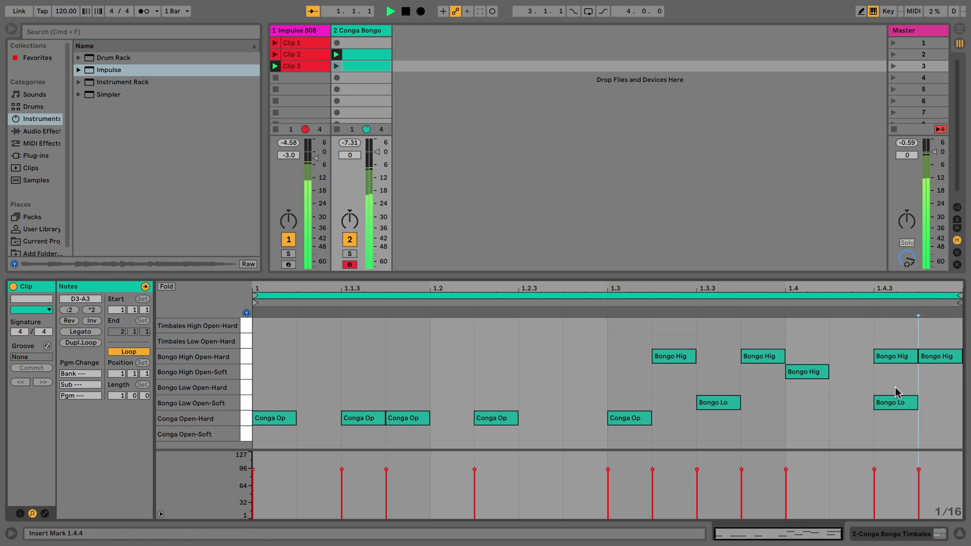
{"action": "left_click", "coordinate": [336, 67]}
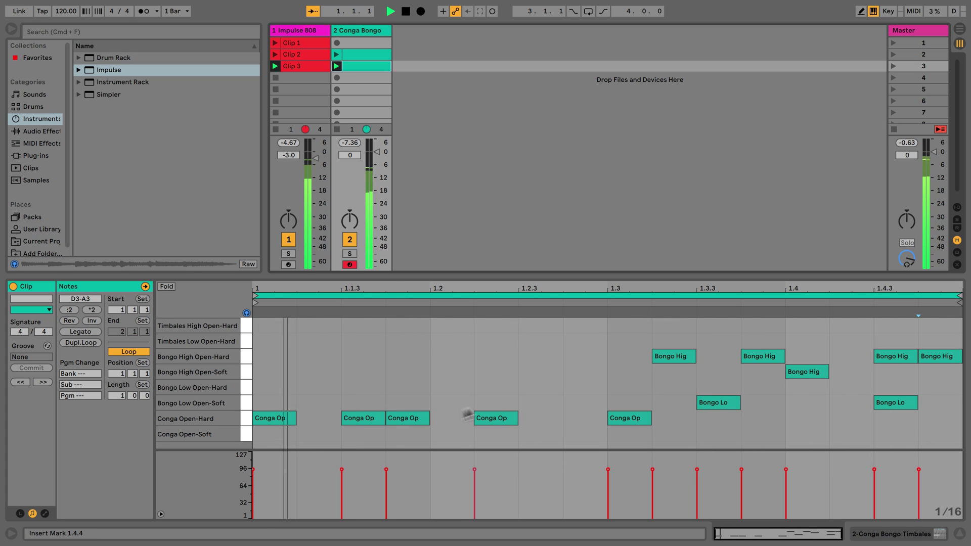
Add Bongo High Open-Soft hits at 1.1.2 and 1.2.4, and move the 1.4.4 hit to Open-Soft.
{"action": "left_click", "coordinate": [411, 351]}
{"action": "key", "text": "space"}
{"action": "double_click", "coordinate": [438, 372]}
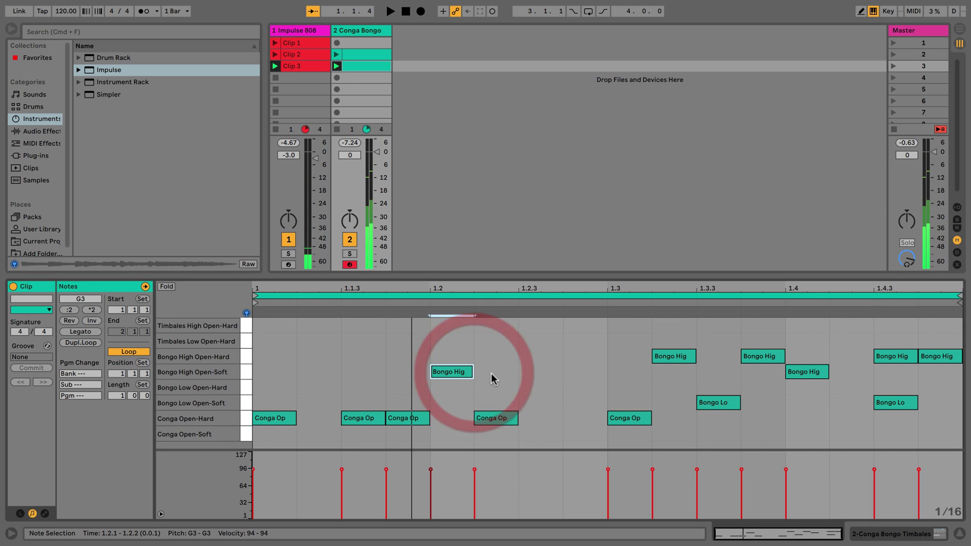
{"action": "key", "text": "space"}
{"action": "left_click_drag", "start_coordinate": [451, 373], "coordinate": [536, 373]}
{"action": "double_click", "coordinate": [335, 372]}
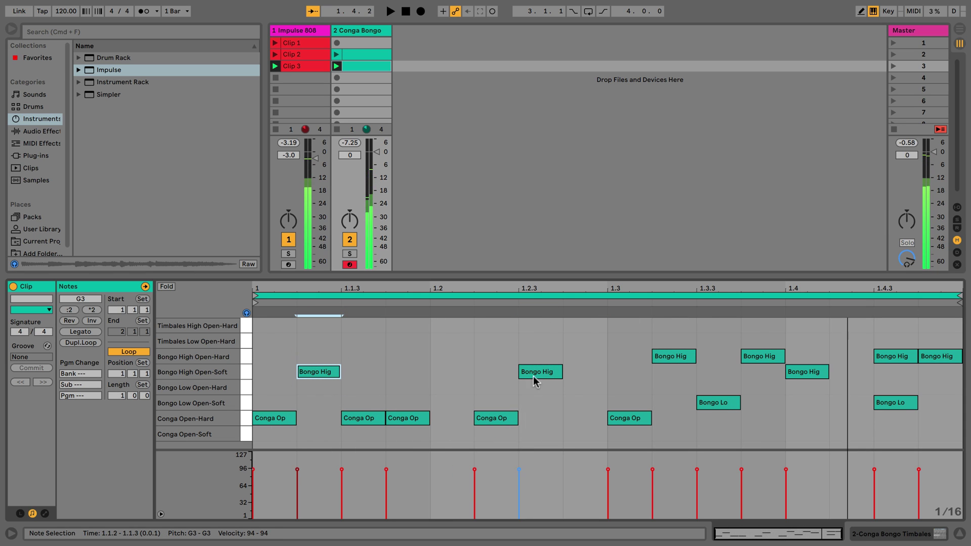
{"action": "left_click_drag", "start_coordinate": [533, 376], "coordinate": [581, 377]}
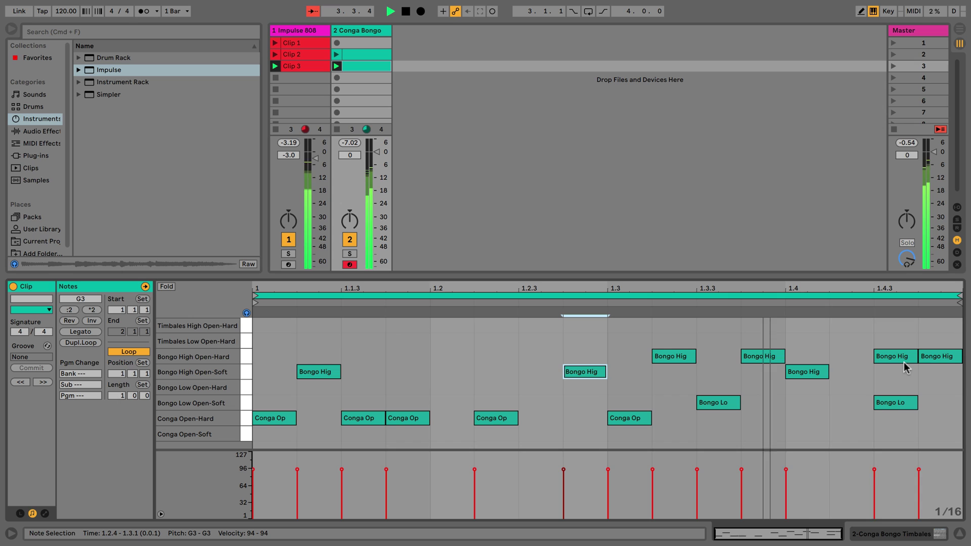
{"action": "left_click_drag", "start_coordinate": [945, 357], "coordinate": [947, 373]}
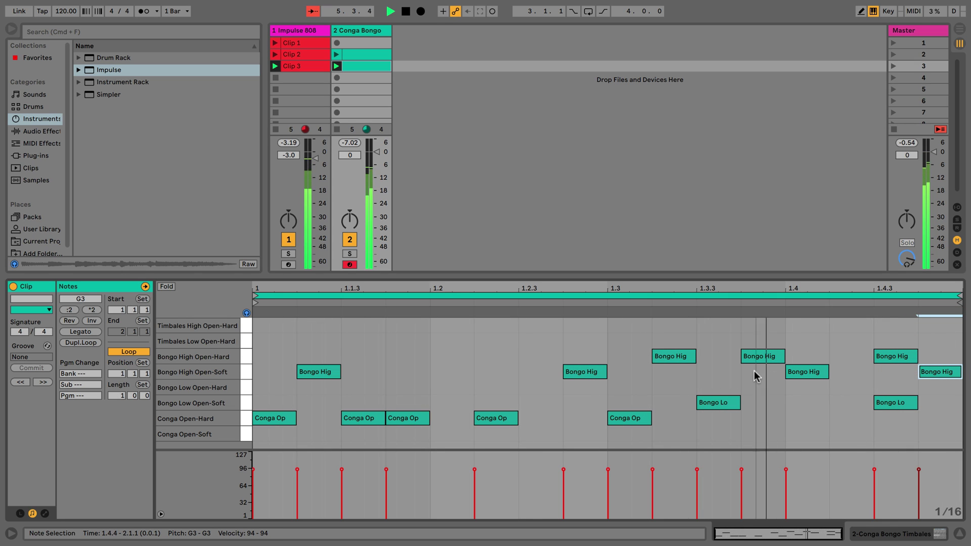
{"action": "left_click", "coordinate": [484, 354]}
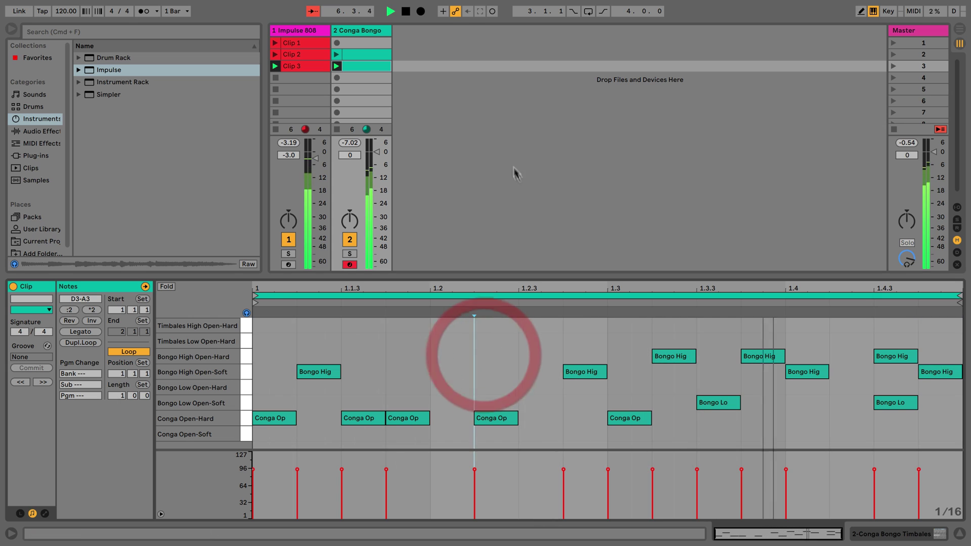
Rename the second and third Conga Bongo clips bongo 1 and bongo 2.
{"action": "left_click", "coordinate": [369, 56]}
{"action": "key", "text": "super+r"}
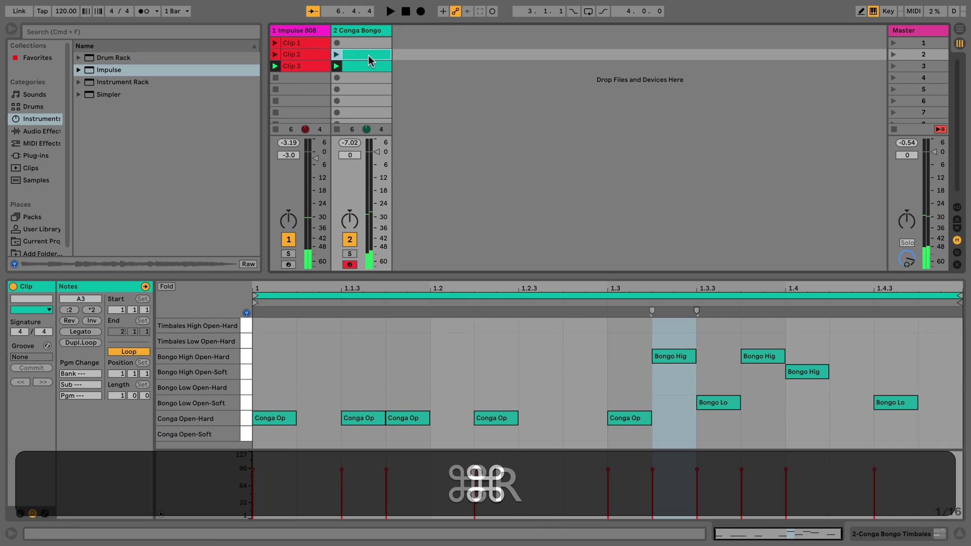
{"action": "type", "text": "bongo 1"}
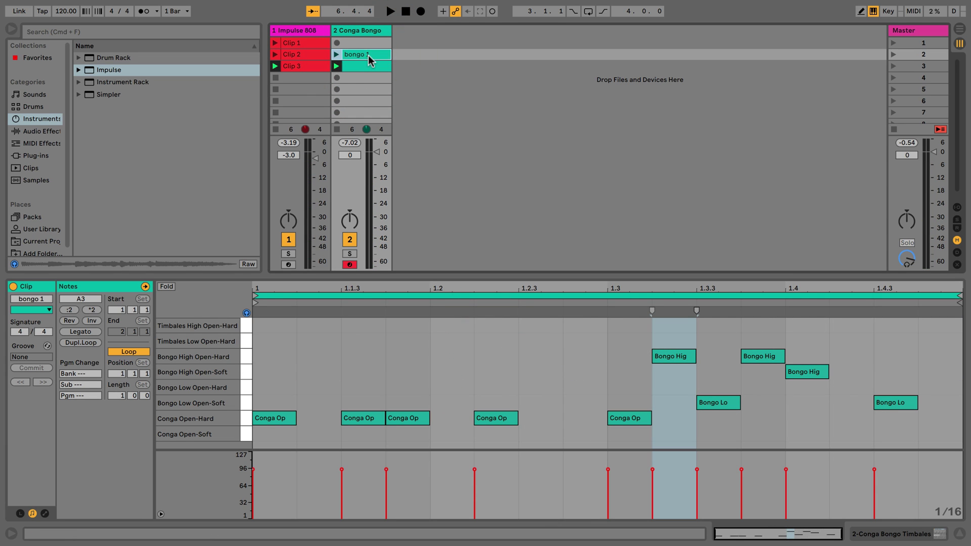
{"action": "left_click", "coordinate": [369, 66]}
{"action": "key", "text": "super+r"}
{"action": "type", "text": "bo"}
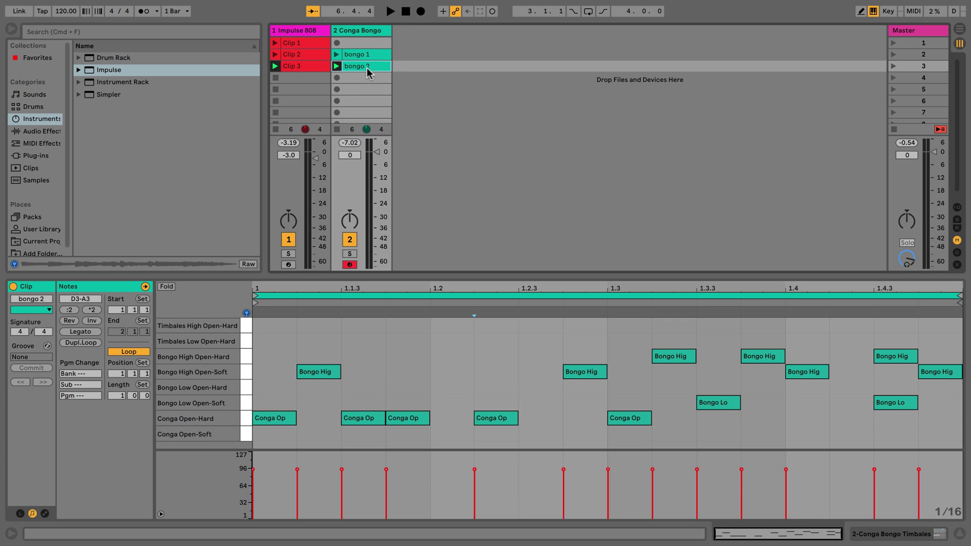
{"action": "left_click", "coordinate": [460, 54]}
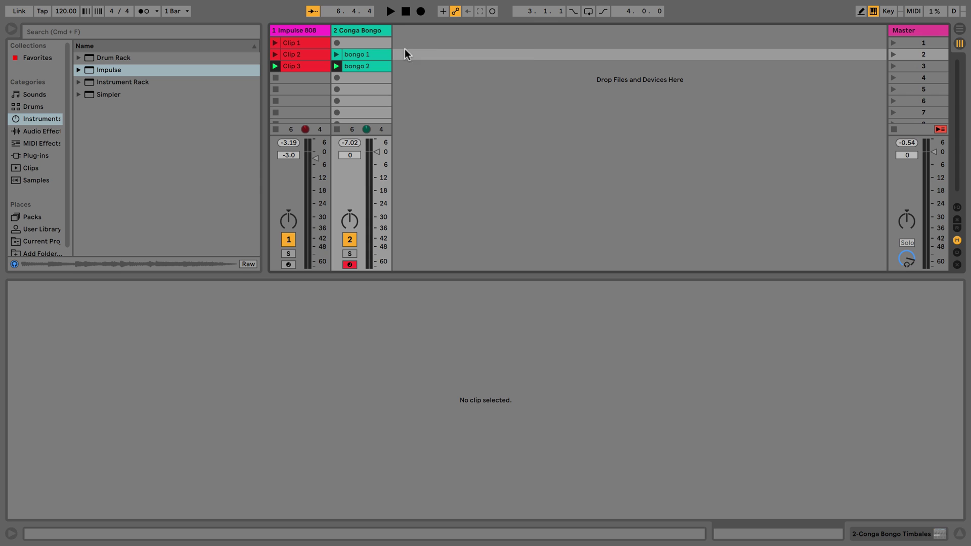
Browse to the Drums > Drum Hits > Hihat folder in the browser.
{"action": "right_click", "coordinate": [406, 50]}
{"action": "left_click", "coordinate": [415, 48]}
{"action": "left_click", "coordinate": [42, 107]}
{"action": "left_click", "coordinate": [78, 58]}
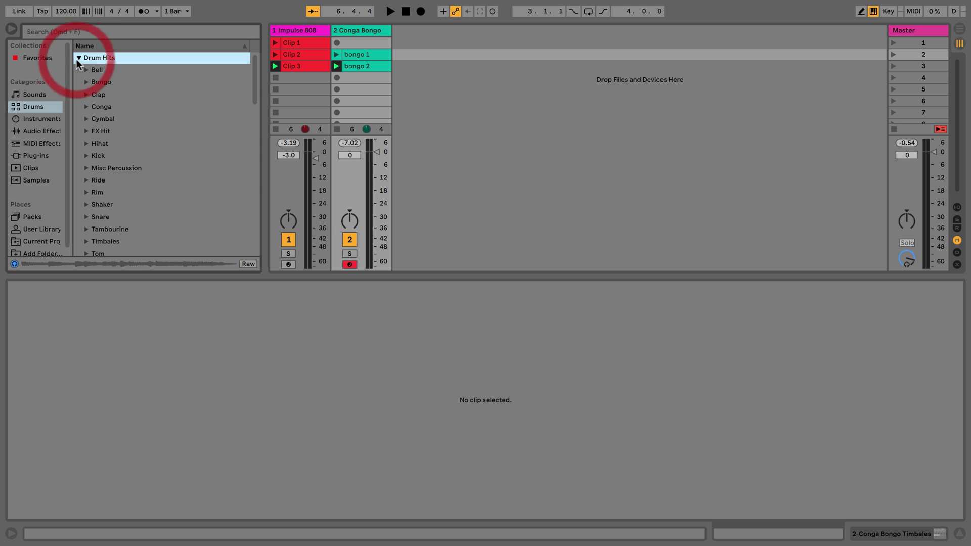
{"action": "left_click", "coordinate": [86, 143]}
{"action": "scroll", "coordinate": [101, 142], "scroll_direction": "down", "scroll_amount": 2}
Audition several hi-hat samples, from Half Open A/B to BlackHole Closed 2.
{"action": "left_click", "coordinate": [123, 143]}
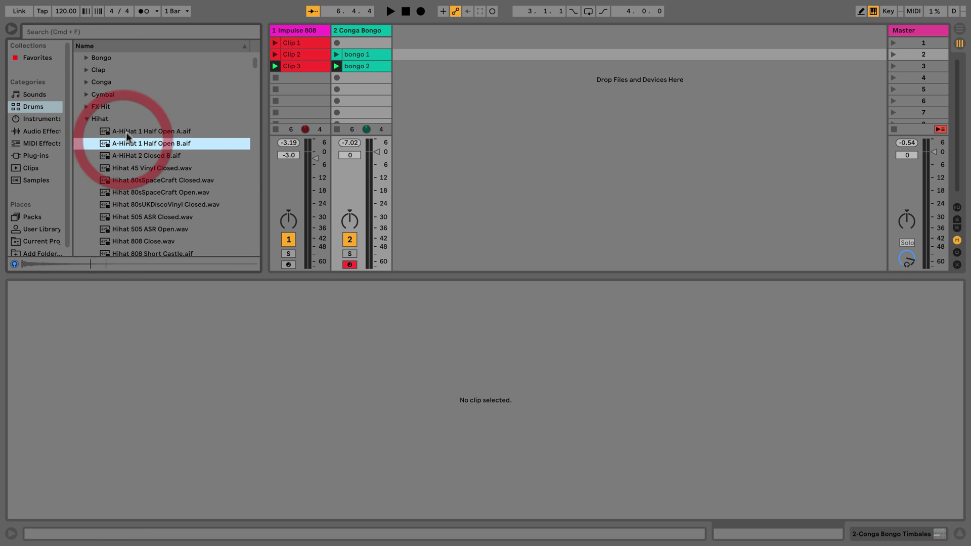
{"action": "left_click", "coordinate": [126, 132]}
{"action": "scroll", "coordinate": [124, 139], "scroll_direction": "down", "scroll_amount": 3}
{"action": "left_click", "coordinate": [124, 144]}
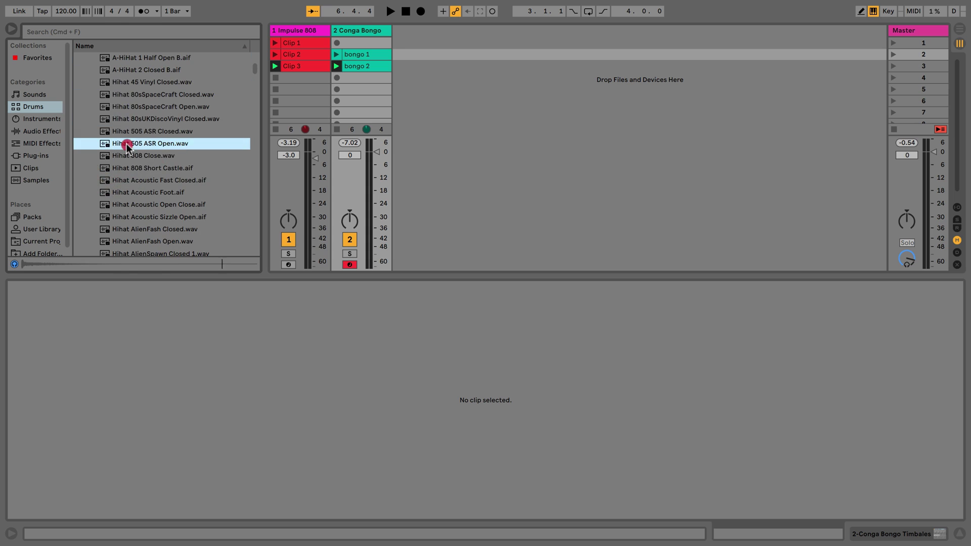
{"action": "left_click", "coordinate": [139, 199]}
{"action": "scroll", "coordinate": [138, 199], "scroll_direction": "down", "scroll_amount": 5}
{"action": "left_click", "coordinate": [137, 199]}
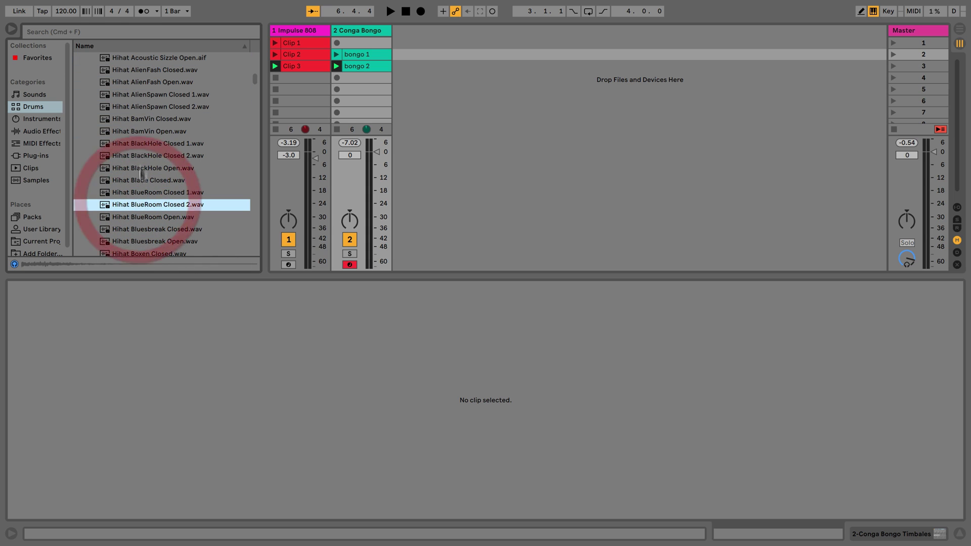
{"action": "left_click", "coordinate": [142, 156]}
Drag Hihat BlackHole Open.wav into scene 3, creating a new hi-hat track.
{"action": "left_click", "coordinate": [141, 168]}
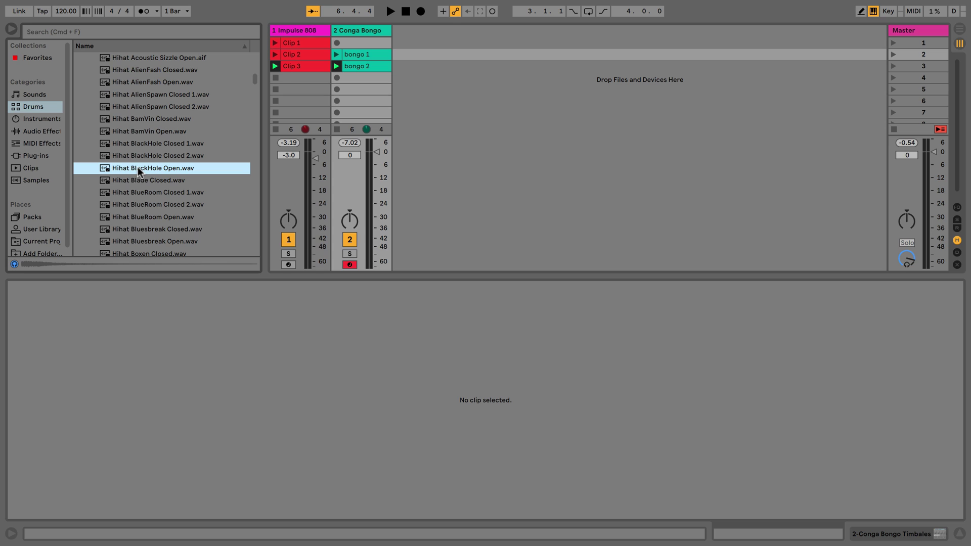
{"action": "left_click_drag", "start_coordinate": [144, 168], "coordinate": [408, 53]}
{"action": "left_click_drag", "start_coordinate": [419, 57], "coordinate": [538, 88]}
{"action": "left_click_drag", "start_coordinate": [399, 66], "coordinate": [406, 65]}
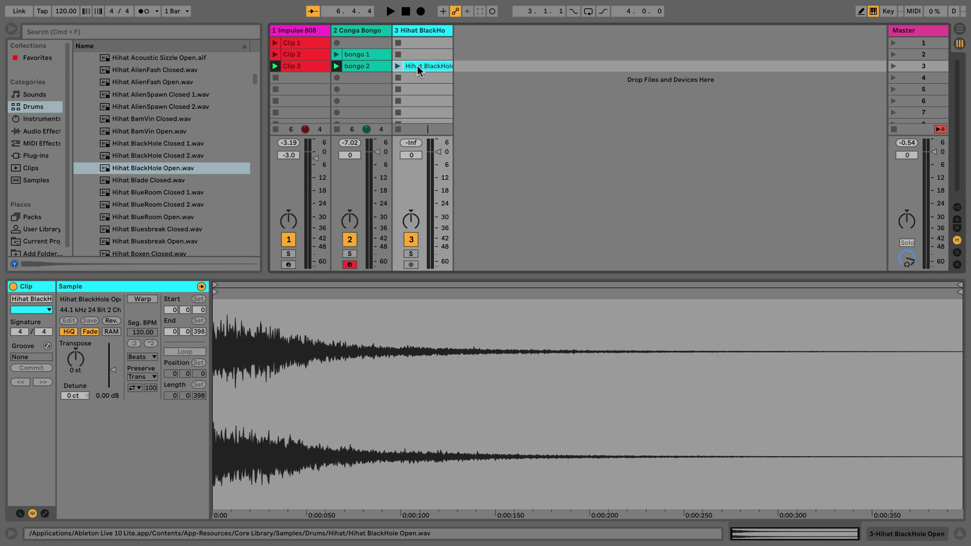
Swap the hi-hat audio track for a MIDI track with Hihat BlackHole Open loaded in Simpler.
{"action": "left_click", "coordinate": [420, 65]}
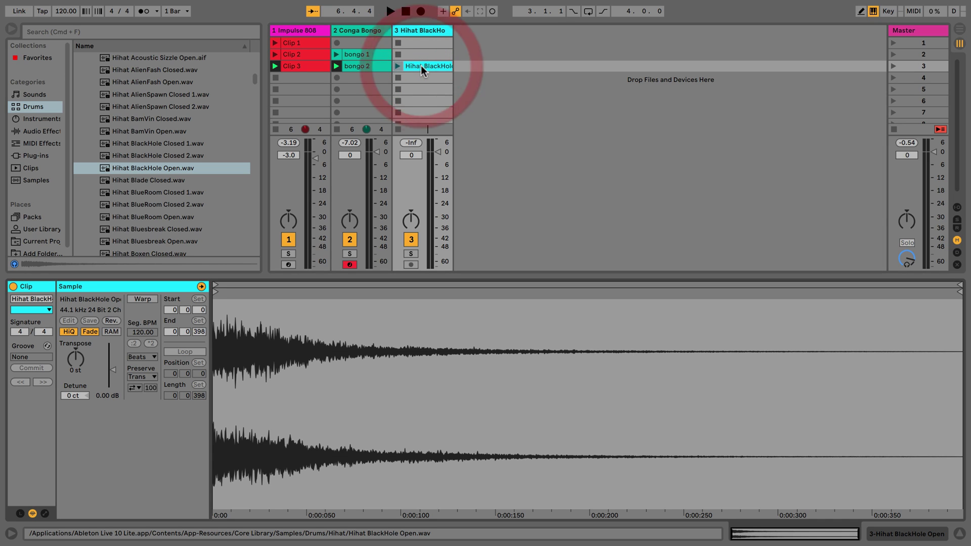
{"action": "left_click", "coordinate": [421, 30]}
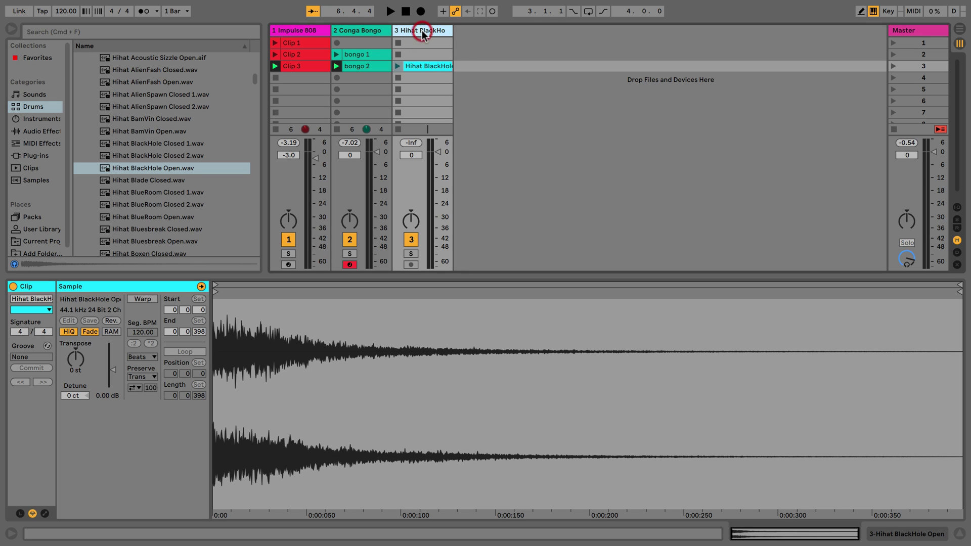
{"action": "key", "text": "Delete"}
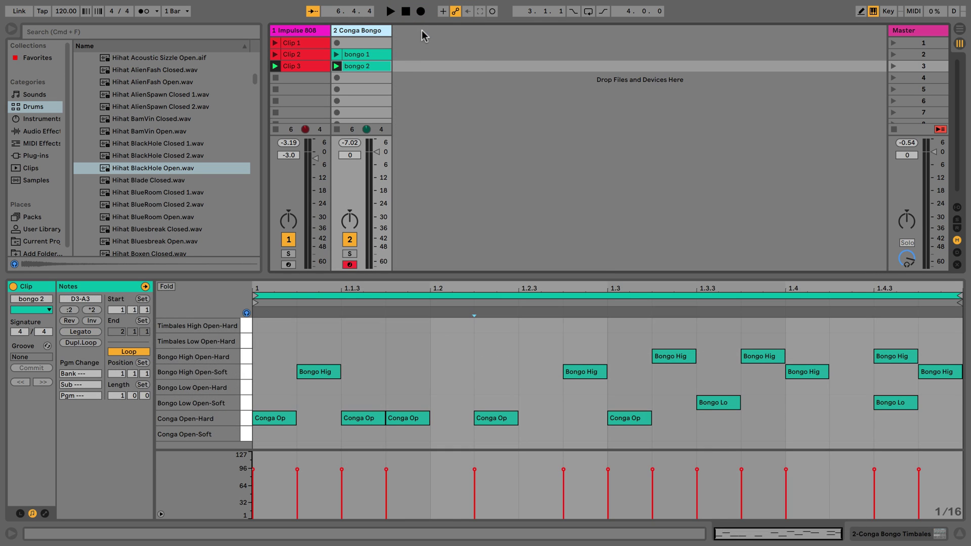
{"action": "right_click", "coordinate": [415, 83]}
{"action": "left_click", "coordinate": [432, 98]}
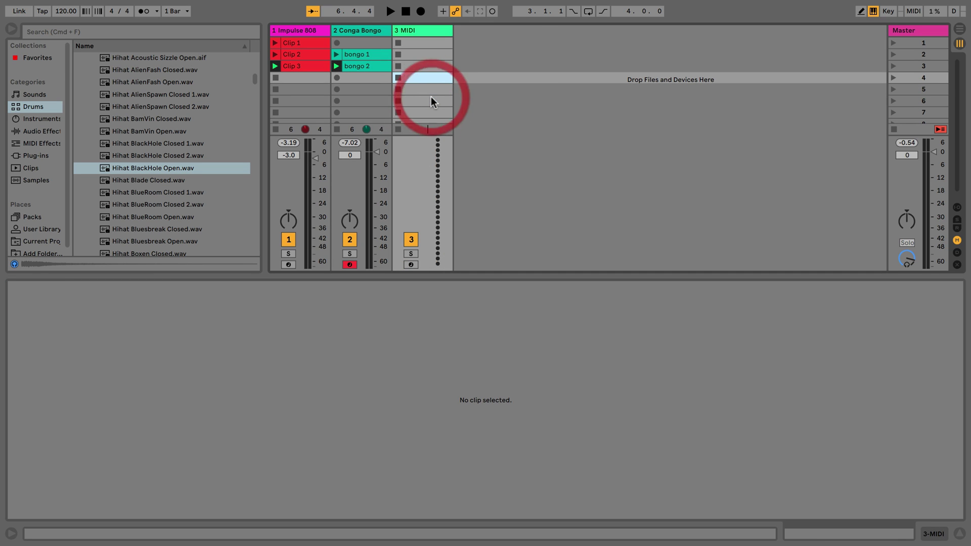
{"action": "left_click", "coordinate": [418, 66]}
{"action": "double_click", "coordinate": [168, 168]}
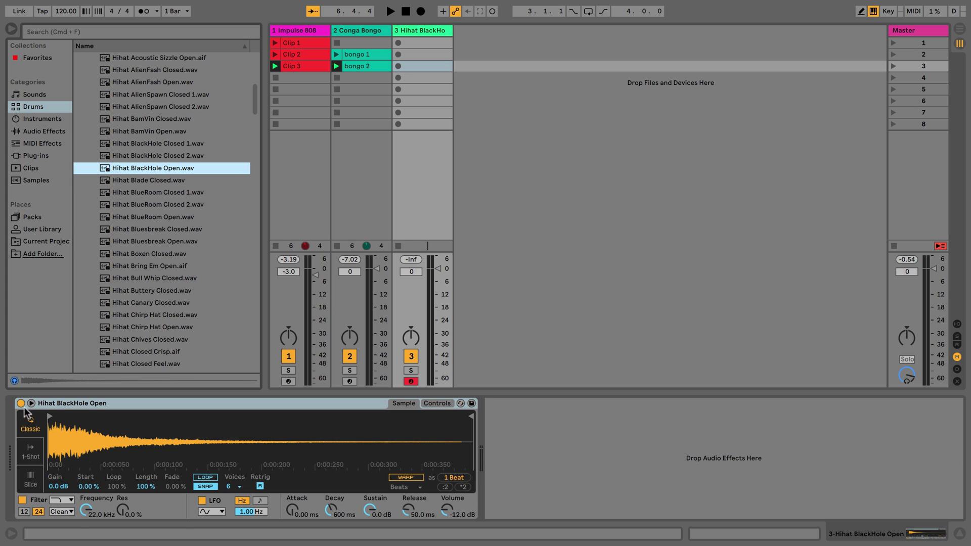
Review bongo 2's notes and audition the Impulse 808 kick, snare and hi-hat pads.
{"action": "double_click", "coordinate": [356, 68]}
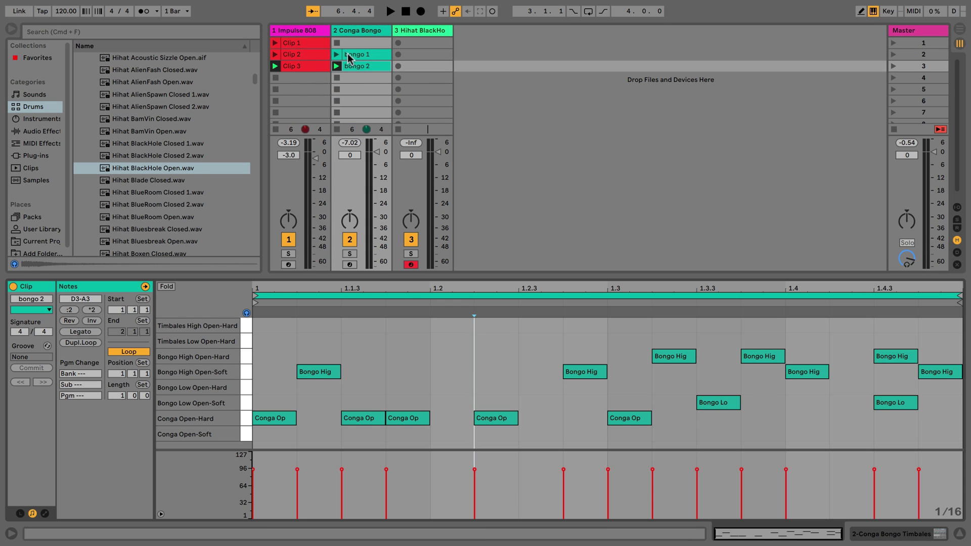
{"action": "left_click", "coordinate": [303, 31]}
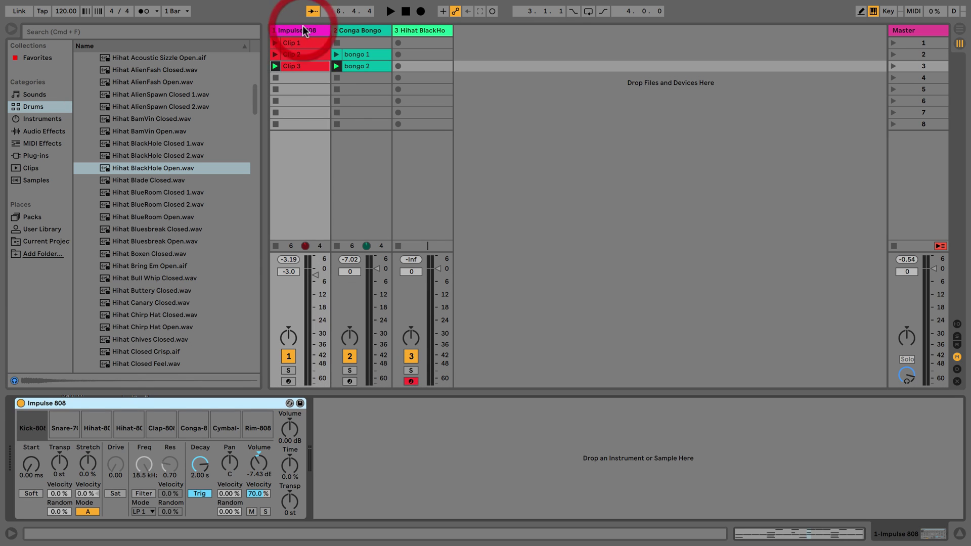
{"action": "left_click", "coordinate": [34, 432]}
{"action": "left_click", "coordinate": [63, 427]}
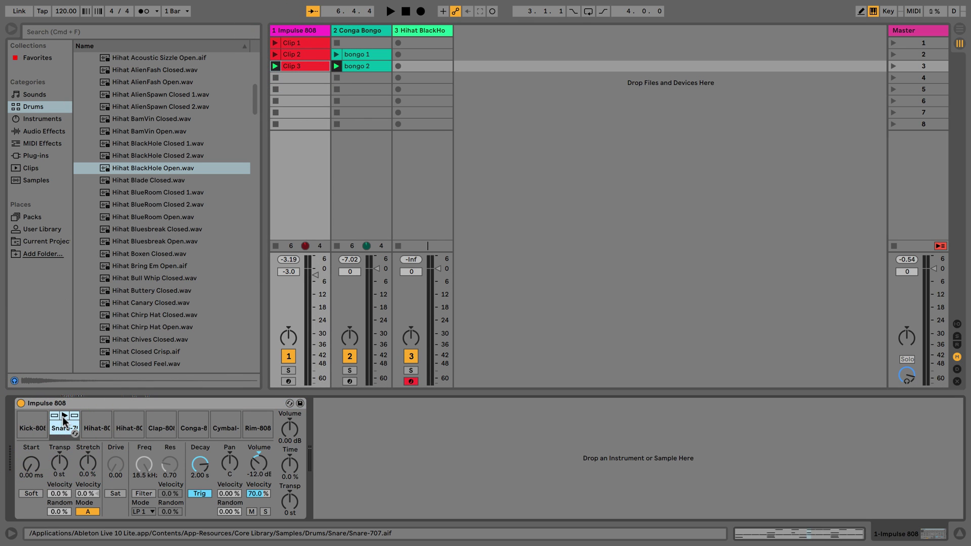
{"action": "left_click", "coordinate": [94, 428]}
{"action": "left_click", "coordinate": [122, 429]}
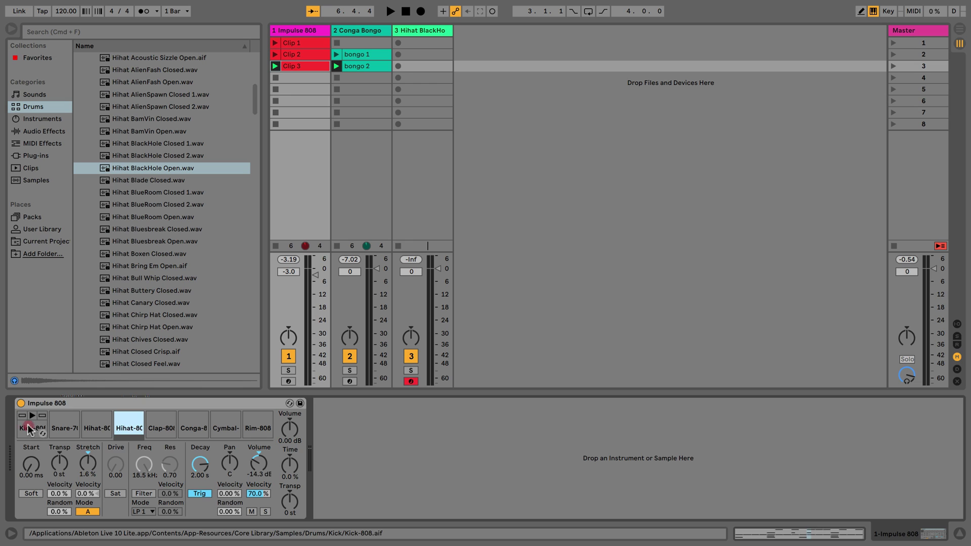
{"action": "left_click", "coordinate": [34, 427]}
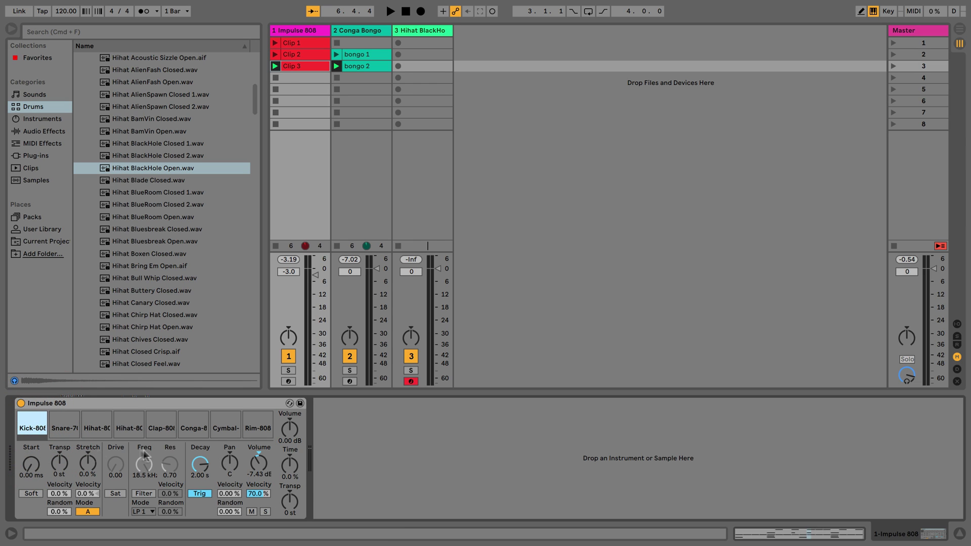
{"action": "left_click", "coordinate": [412, 32]}
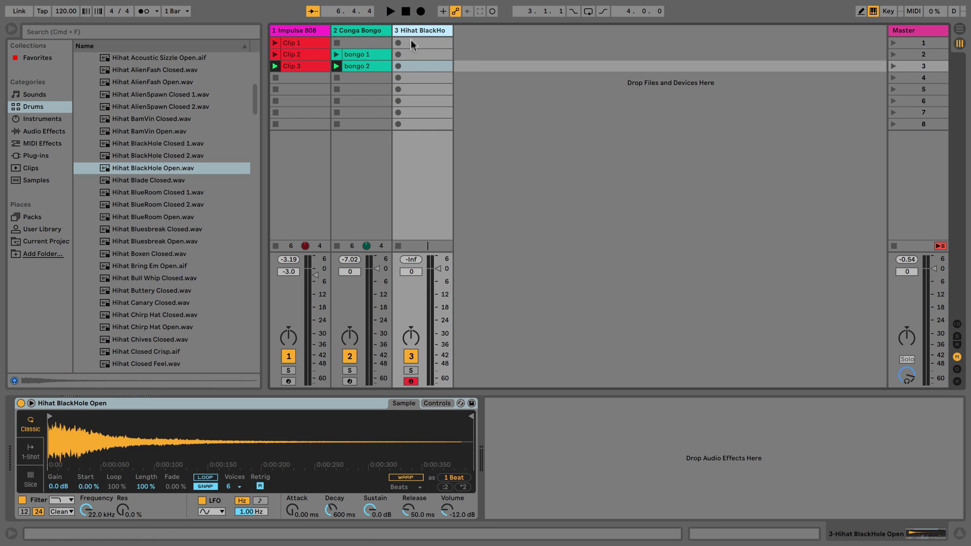
Create an empty MIDI clip in the hi-hat track's third slot and audition hi-hat pitches.
{"action": "double_click", "coordinate": [410, 66]}
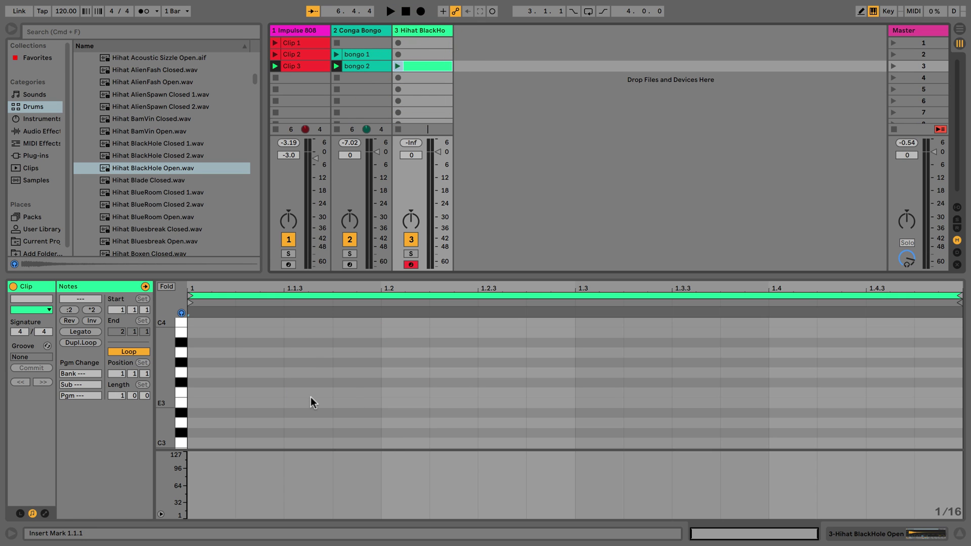
{"action": "left_click", "coordinate": [180, 444]}
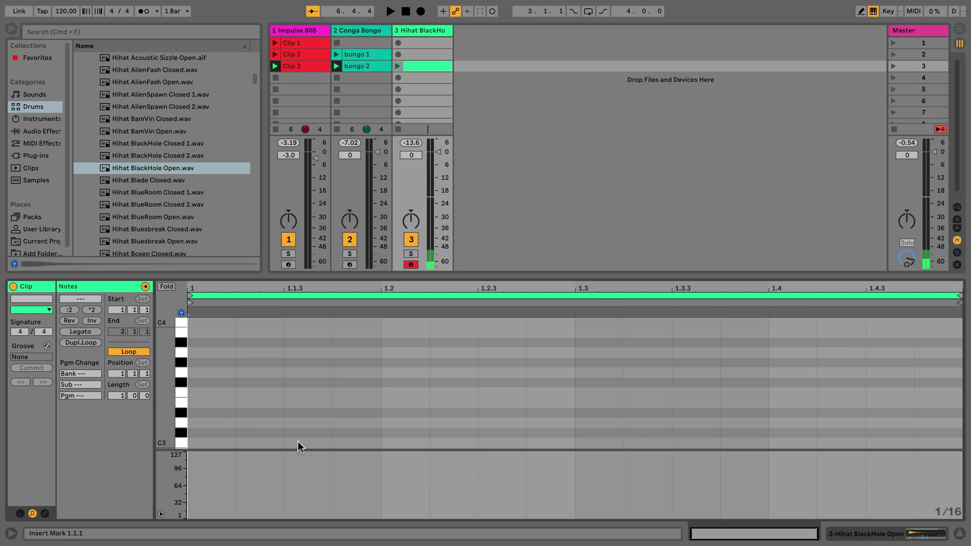
{"action": "scroll", "coordinate": [175, 421], "scroll_direction": "down", "scroll_amount": 5}
{"action": "scroll", "coordinate": [175, 422], "scroll_direction": "up", "scroll_amount": 1}
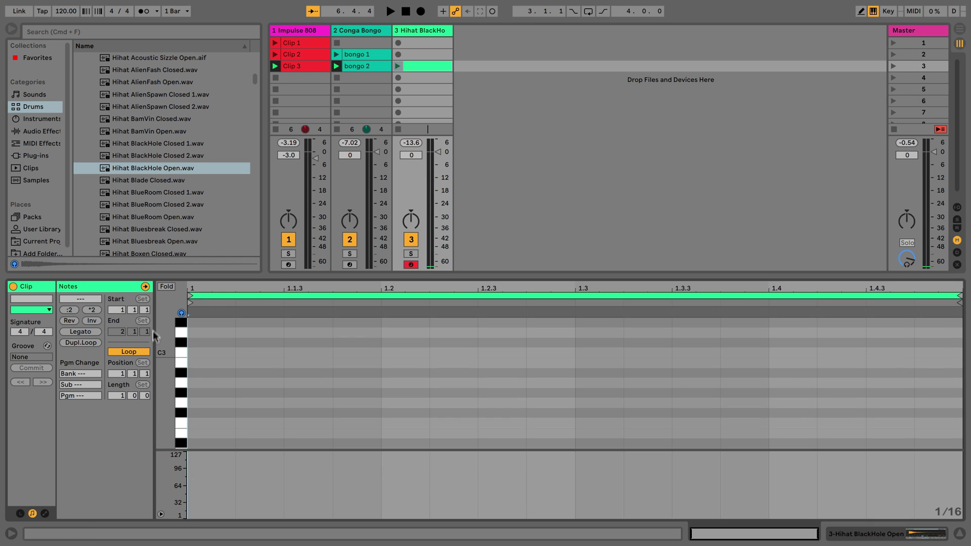
{"action": "left_click", "coordinate": [181, 353]}
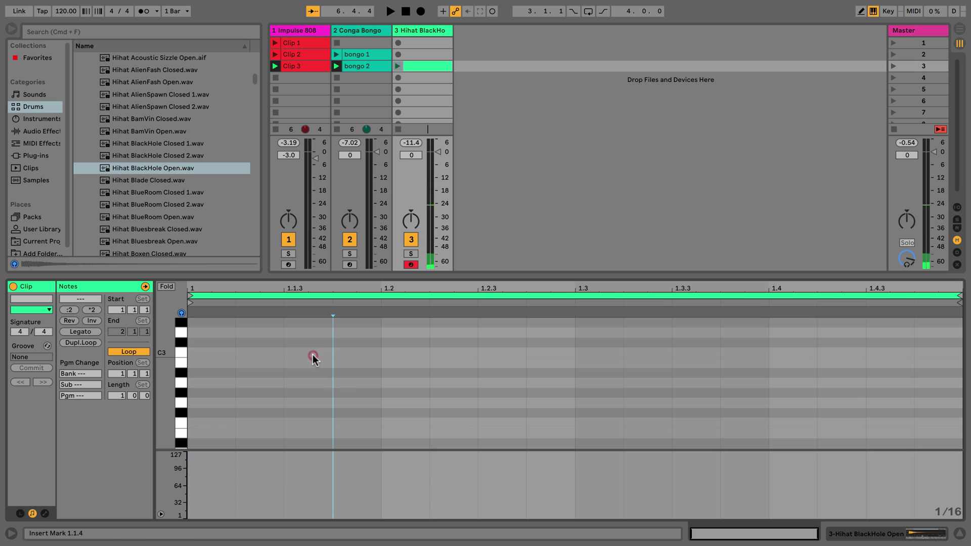
Draw a sixteenth-note C3 at 1.1.3, duplicate it, then clear all notes from the clip.
{"action": "mouse_move", "coordinate": [298, 358]}
{"action": "left_mouse_down"}
{"action": "mouse_move", "coordinate": [380, 354]}
{"action": "mouse_move", "coordinate": [189, 319]}
{"action": "left_mouse_up"}
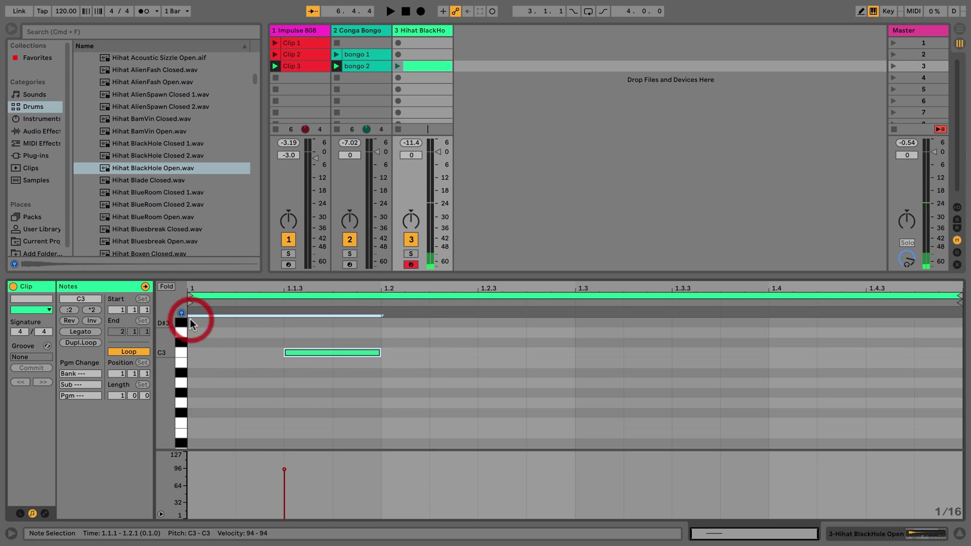
{"action": "key", "text": "super+d"}
{"action": "key", "text": "super+d"}
{"action": "key", "text": "super+d"}
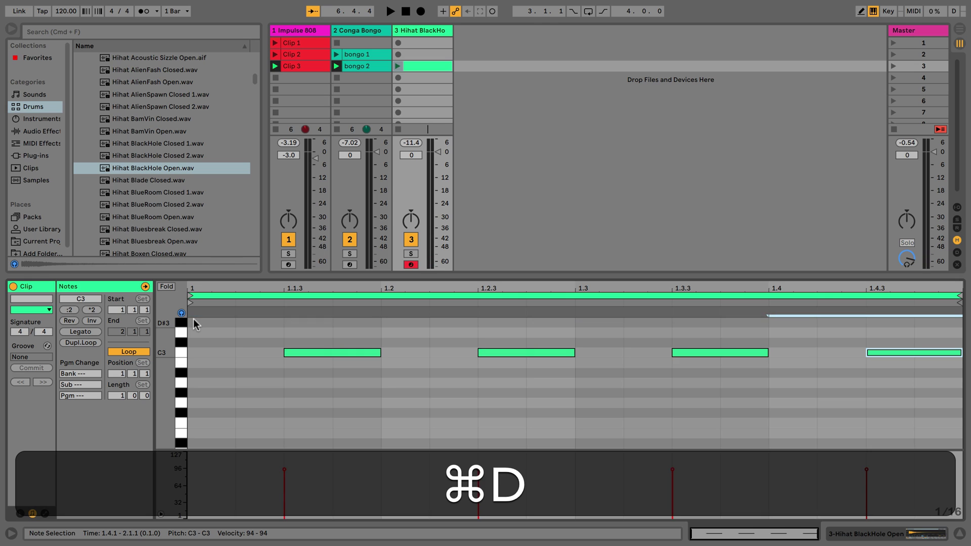
{"action": "key", "text": "super+a"}
{"action": "key", "text": "super+BackSpace"}
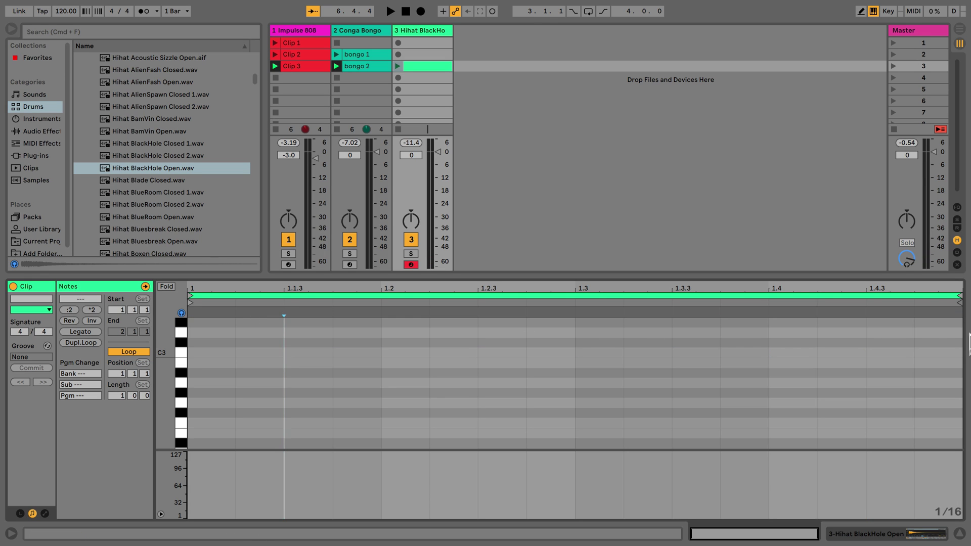
Shorten the loop to end at 1.2 and add one C3 note from 1.1.3 to 1.2, then show the Simpler.
{"action": "left_click_drag", "start_coordinate": [963, 304], "coordinate": [380, 299]}
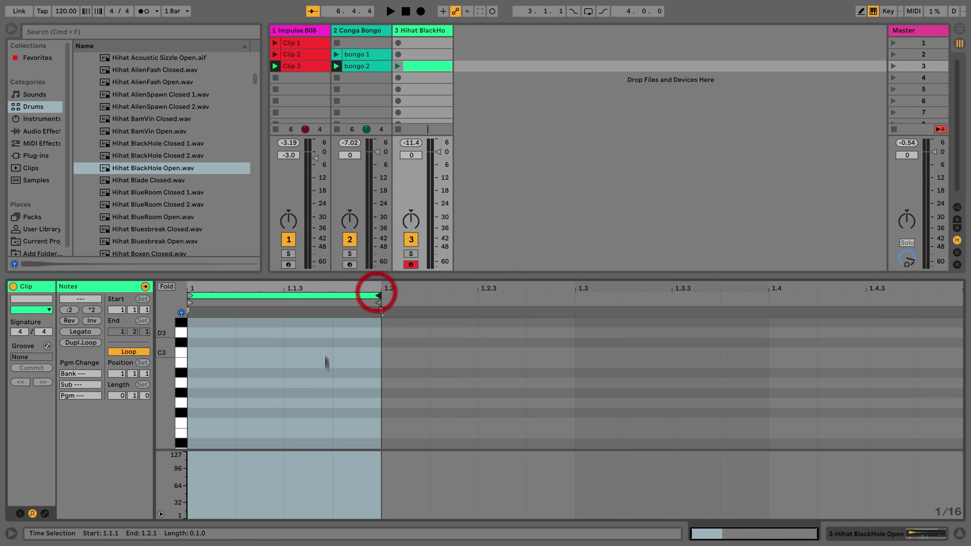
{"action": "left_click", "coordinate": [309, 351]}
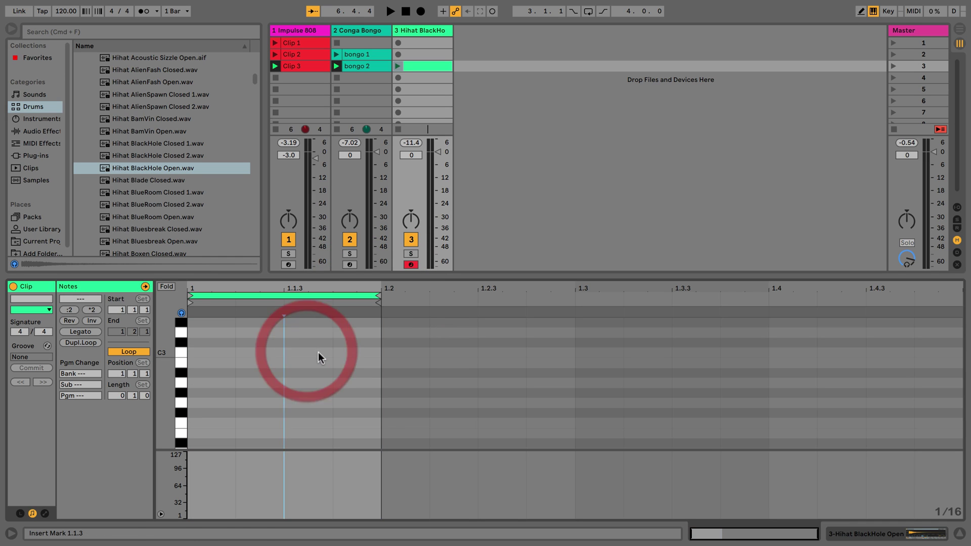
{"action": "double_click", "coordinate": [318, 353]}
{"action": "left_click_drag", "start_coordinate": [329, 354], "coordinate": [394, 353]}
{"action": "key", "text": "shift+Tab"}
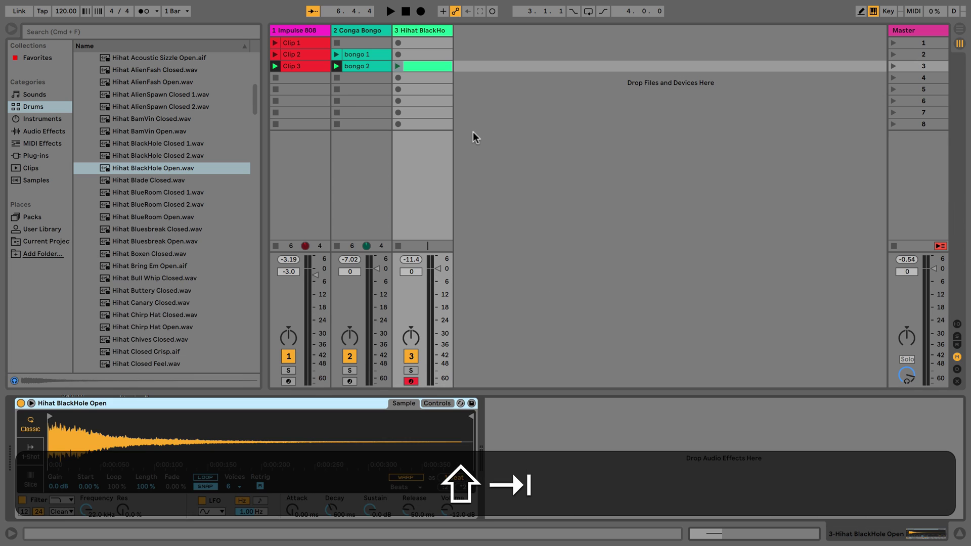
Launch scene 3 and double the hi-hat clip's loop twice to fill a full bar.
{"action": "left_click", "coordinate": [893, 66]}
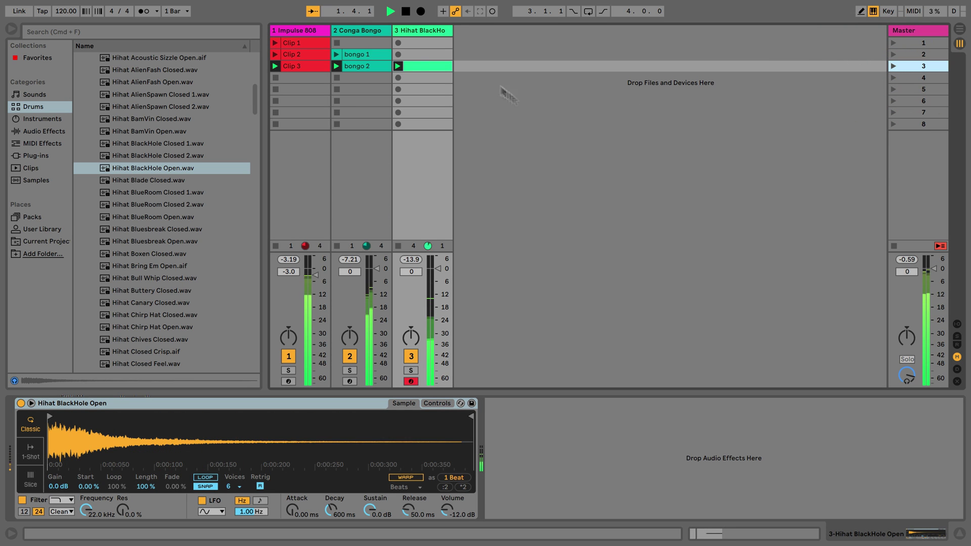
{"action": "left_click", "coordinate": [416, 66]}
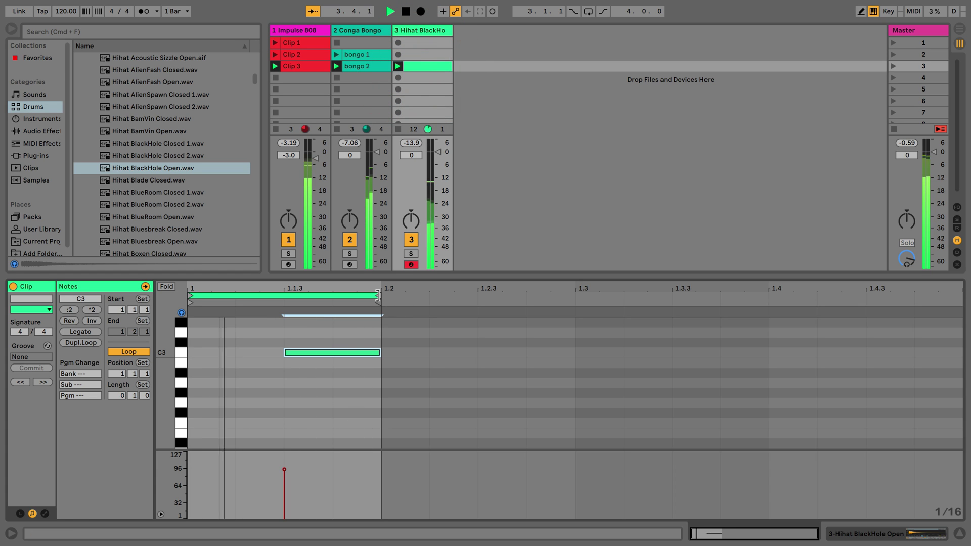
{"action": "left_click", "coordinate": [357, 296]}
{"action": "key", "text": "super+d"}
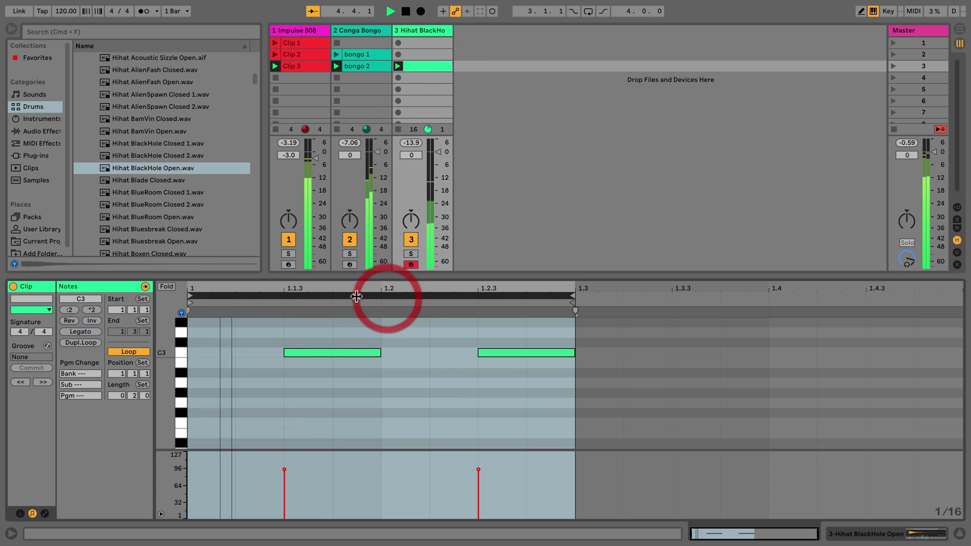
{"action": "key", "text": "super+d"}
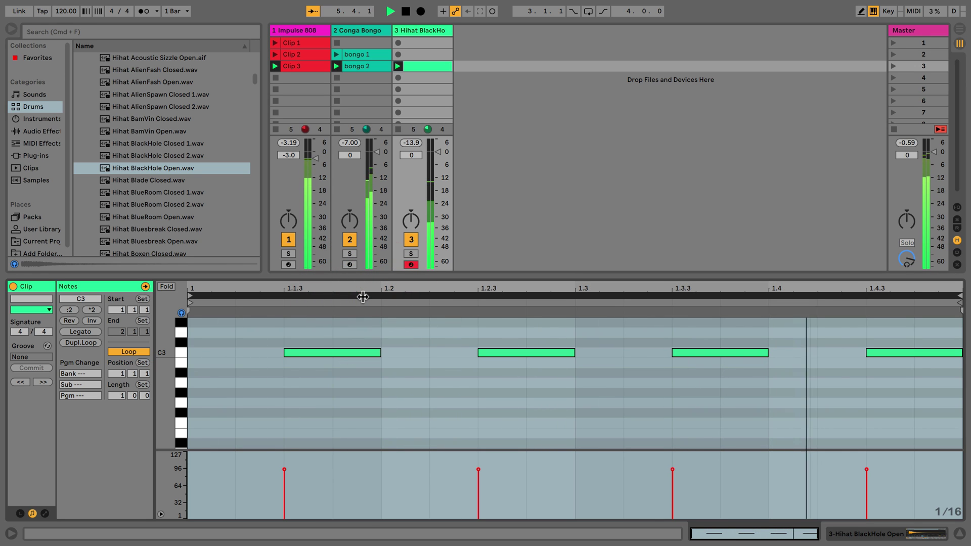
Lower the hi-hat Simpler's sustain to -inf dB with 1.40 s decay, then stop playback.
{"action": "key", "text": "shift+Tab"}
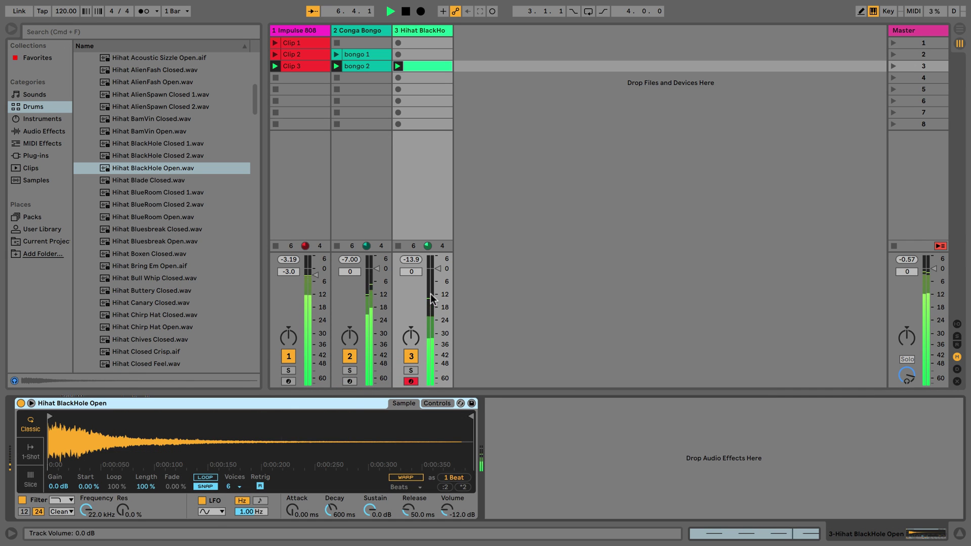
{"action": "mouse_move", "coordinate": [369, 510]}
{"action": "left_mouse_down"}
{"action": "mouse_move", "coordinate": [370, 531]}
{"action": "mouse_move", "coordinate": [329, 495]}
{"action": "mouse_move", "coordinate": [370, 526]}
{"action": "left_mouse_up"}
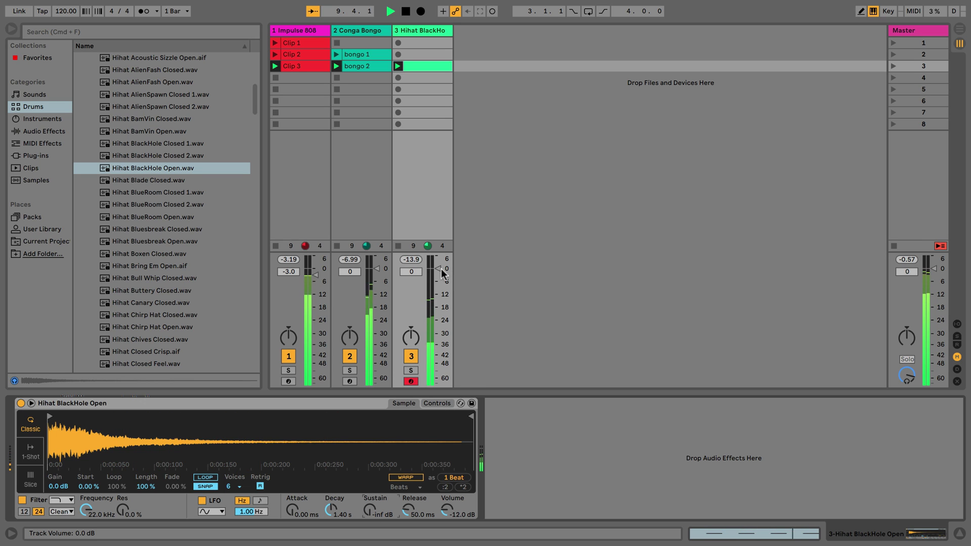
{"action": "key", "text": "space"}
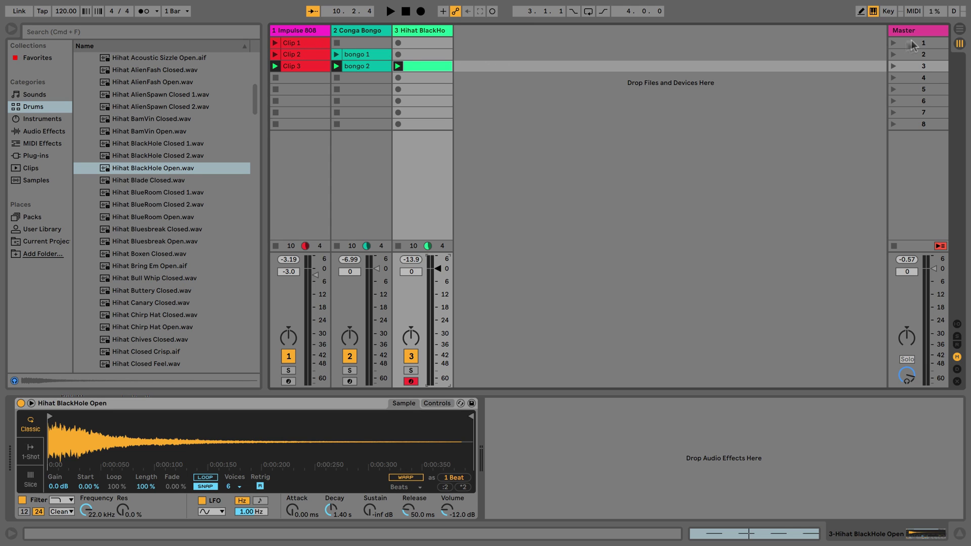
Launch scenes 1, 2 and 3 in turn, then set Conga Bongo volume to -3.0 dB.
{"action": "left_click", "coordinate": [893, 43]}
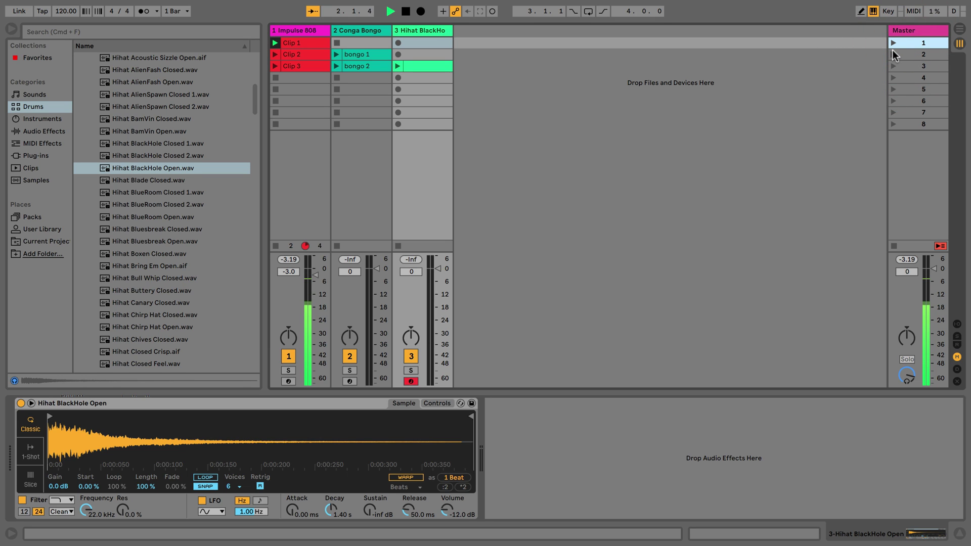
{"action": "left_click", "coordinate": [893, 55]}
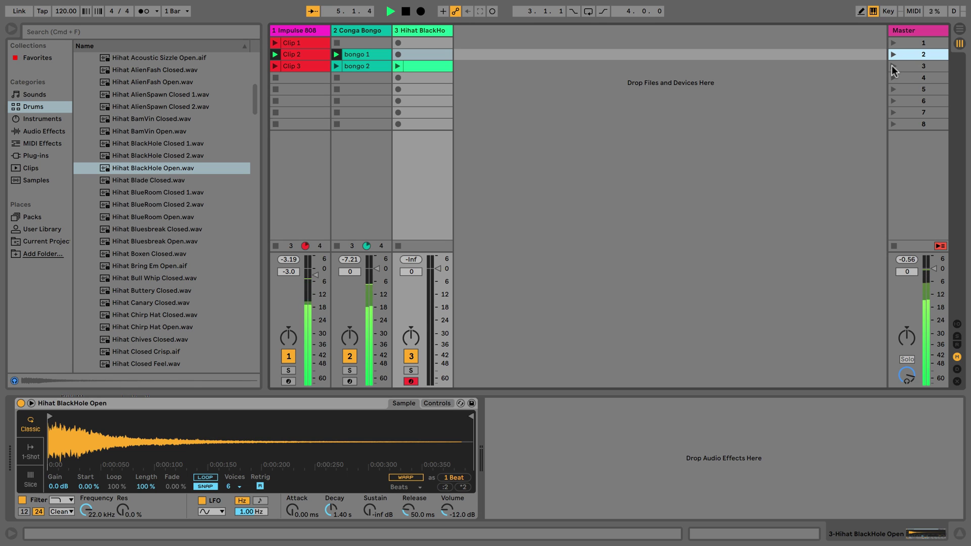
{"action": "left_click", "coordinate": [892, 66]}
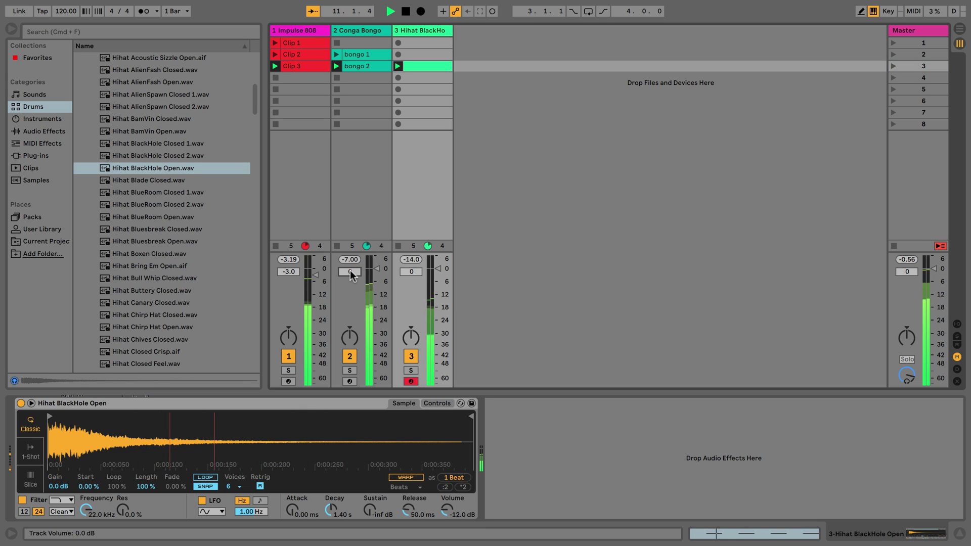
{"action": "left_click_drag", "start_coordinate": [348, 275], "coordinate": [349, 276]}
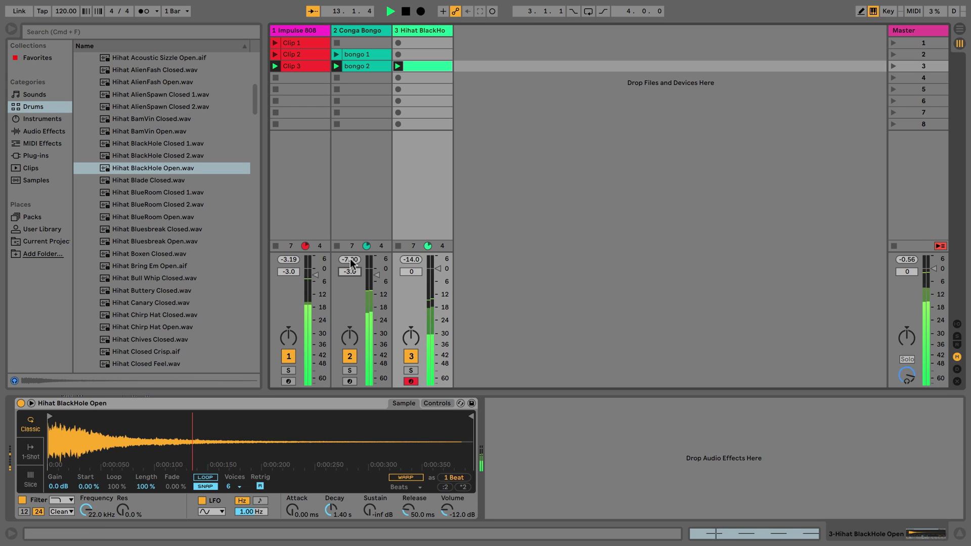
Stop the Conga Bongo track and launch its bongo 1 clip.
{"action": "left_click", "coordinate": [338, 80]}
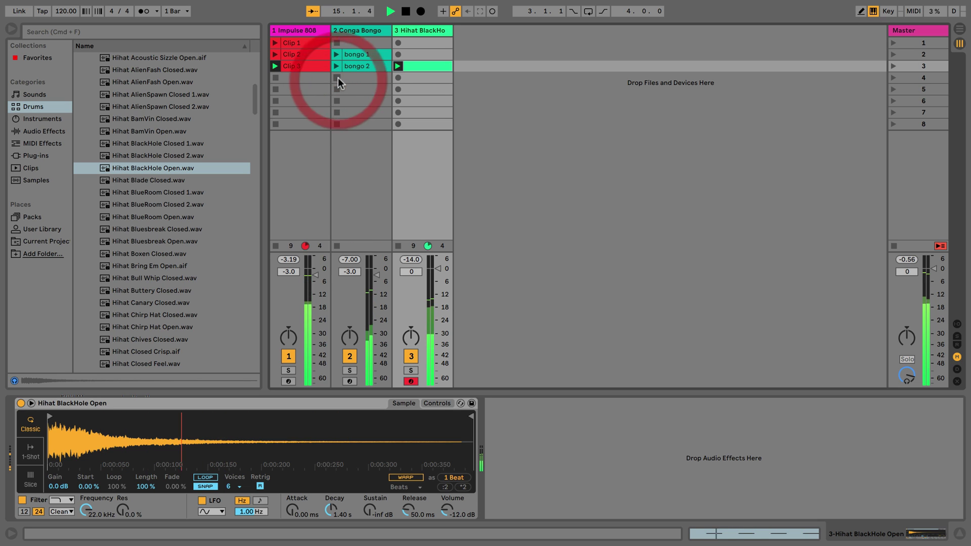
{"action": "left_click", "coordinate": [338, 66]}
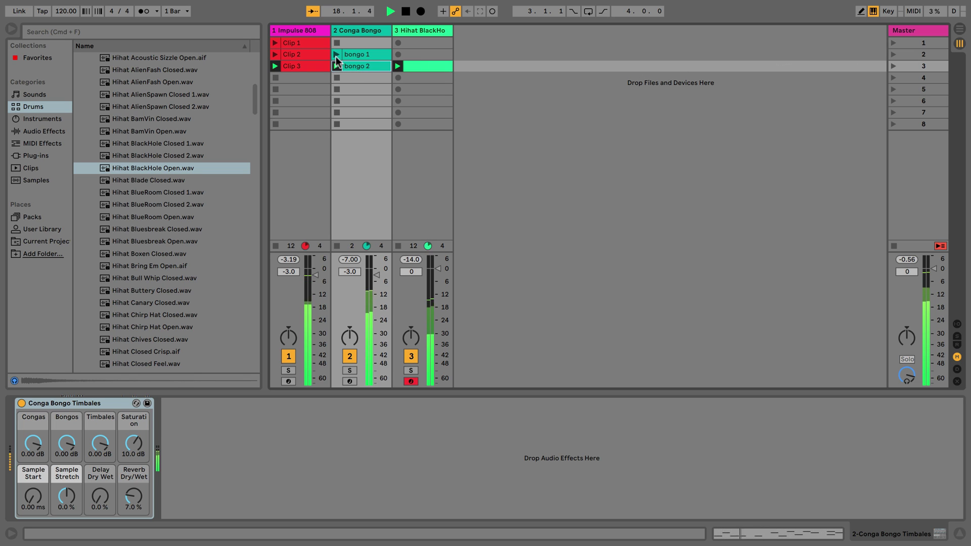
{"action": "left_click", "coordinate": [336, 55]}
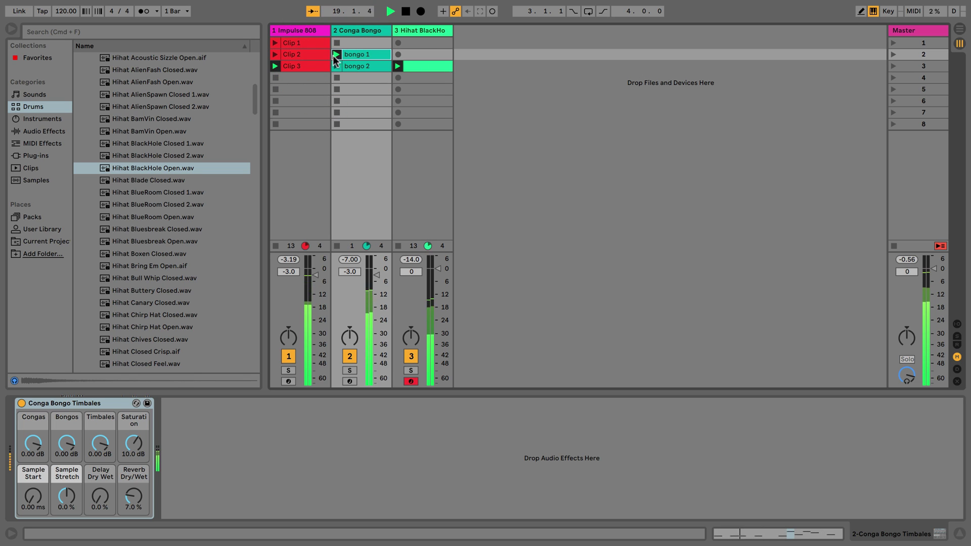
{"action": "left_click", "coordinate": [353, 56]}
Stop the Impulse 808 and hi-hat tracks, then relaunch Clip 3 on Impulse 808.
{"action": "left_click", "coordinate": [281, 66]}
{"action": "left_click", "coordinate": [417, 67]}
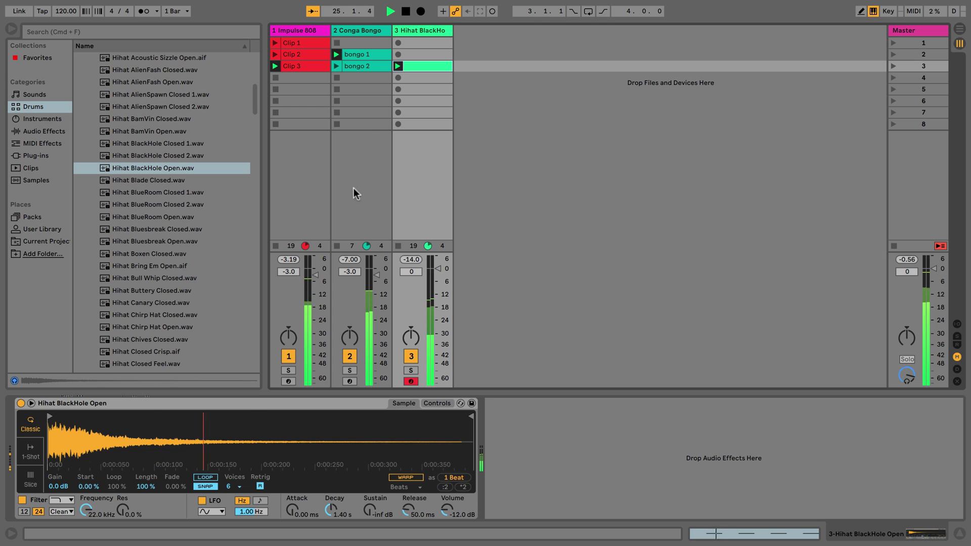
{"action": "left_click", "coordinate": [277, 245]}
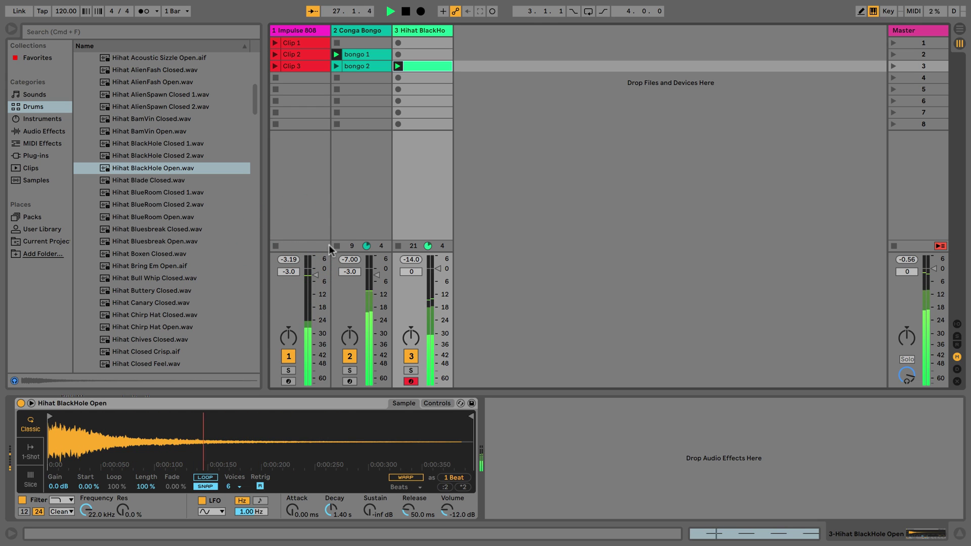
{"action": "left_click", "coordinate": [398, 246]}
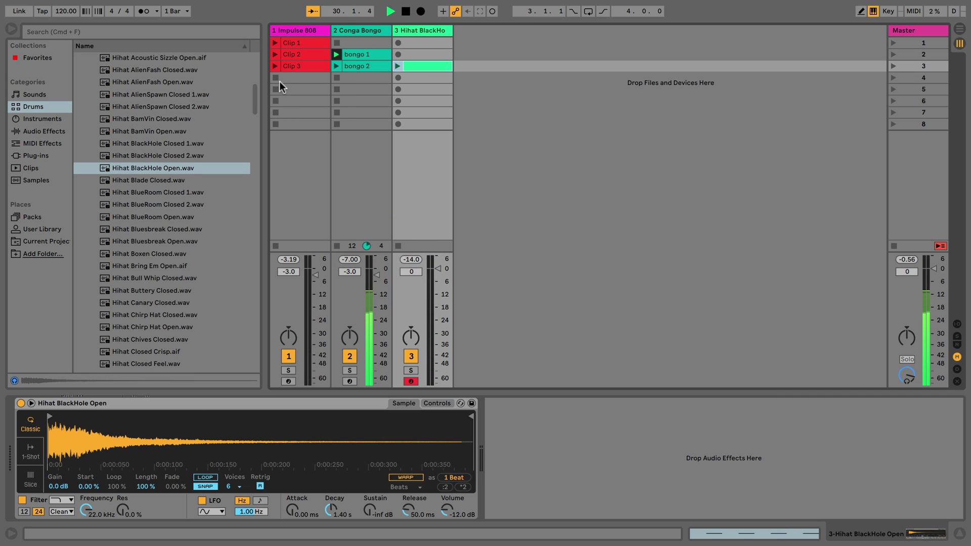
{"action": "left_click", "coordinate": [273, 66]}
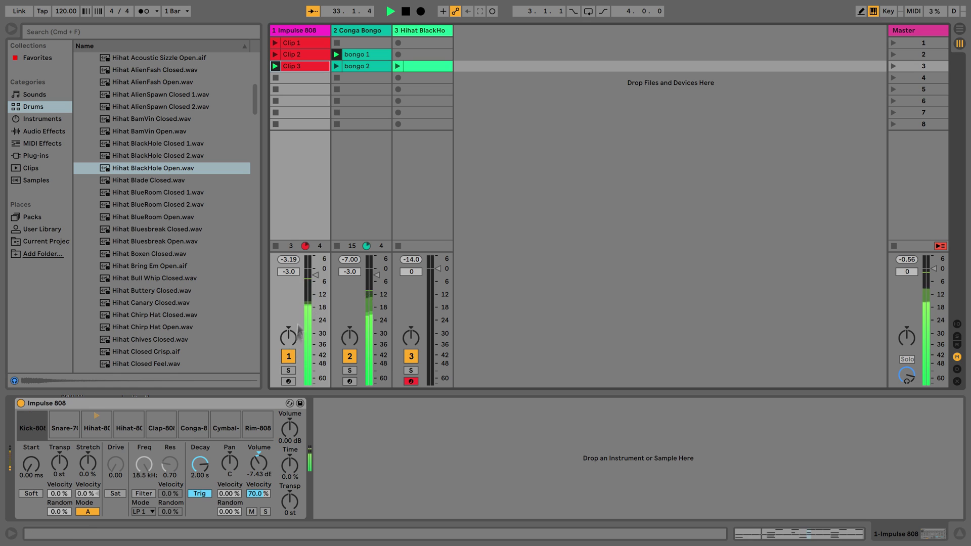
Toggle the Impulse 808 and Conga Bongo track activators and the Conga Bongo arm button off and on.
{"action": "left_click", "coordinate": [287, 356]}
{"action": "left_click", "coordinate": [288, 356]}
{"action": "left_click", "coordinate": [350, 356]}
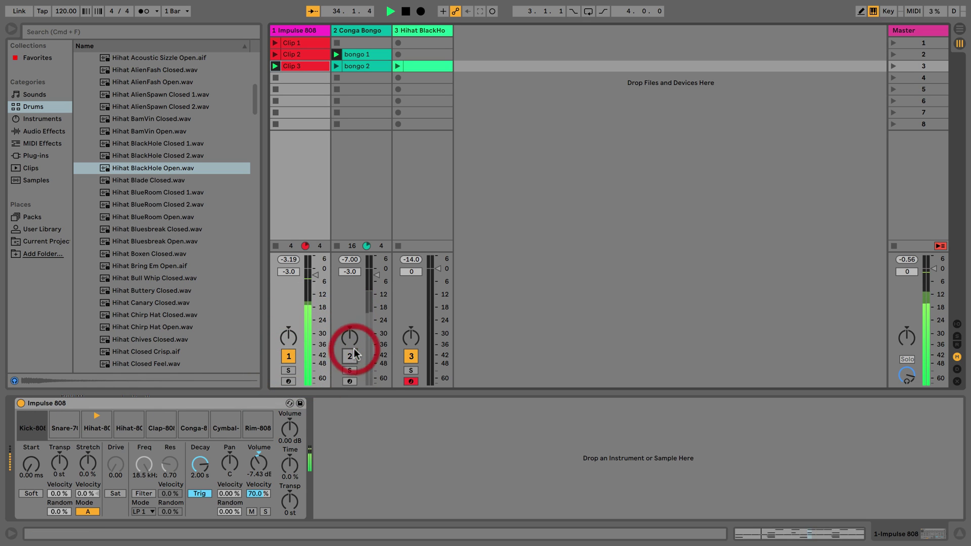
{"action": "left_click", "coordinate": [351, 356]}
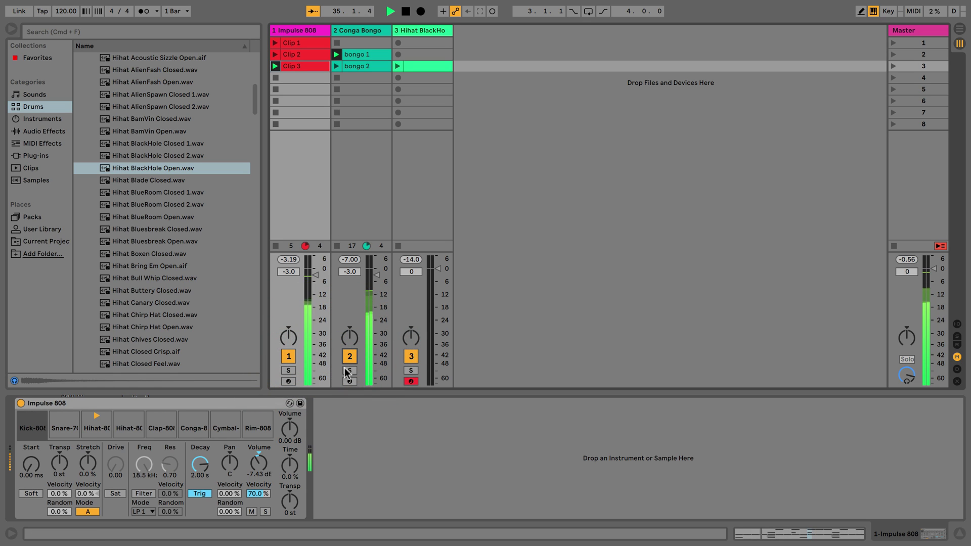
{"action": "left_click", "coordinate": [349, 381]}
{"action": "left_click", "coordinate": [351, 381]}
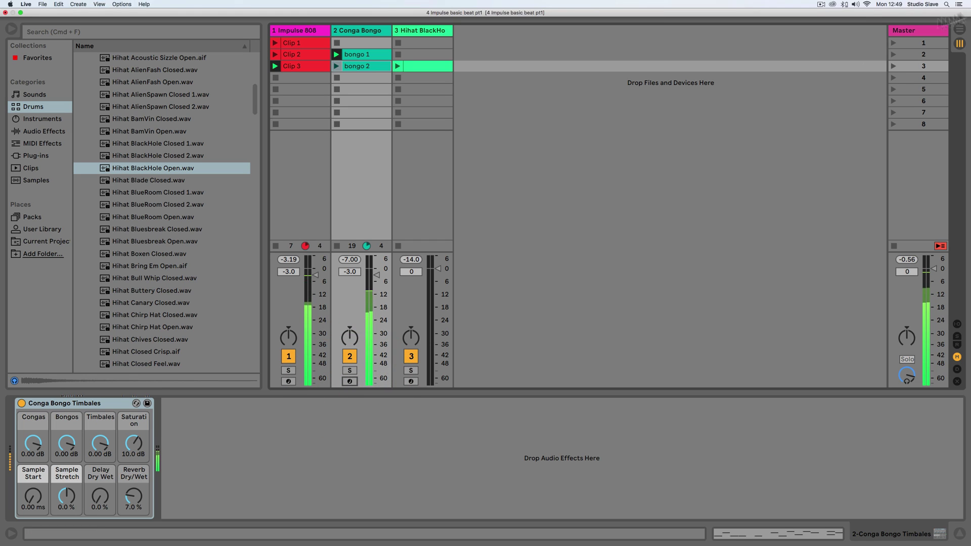
Stop all clips, relaunch scene 3, stop and restart the transport, then stop all clips.
{"action": "left_click", "coordinate": [894, 246]}
{"action": "left_click", "coordinate": [894, 246]}
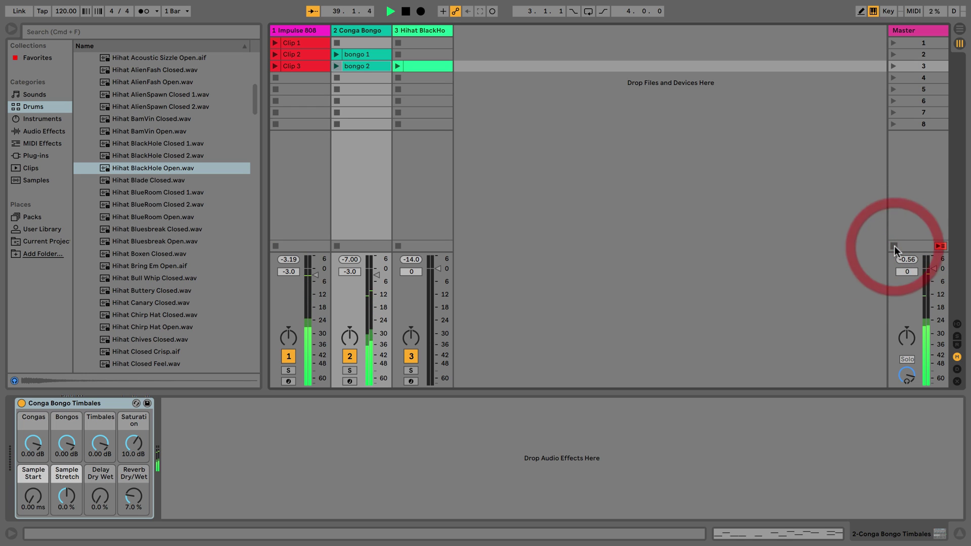
{"action": "left_click", "coordinate": [894, 66]}
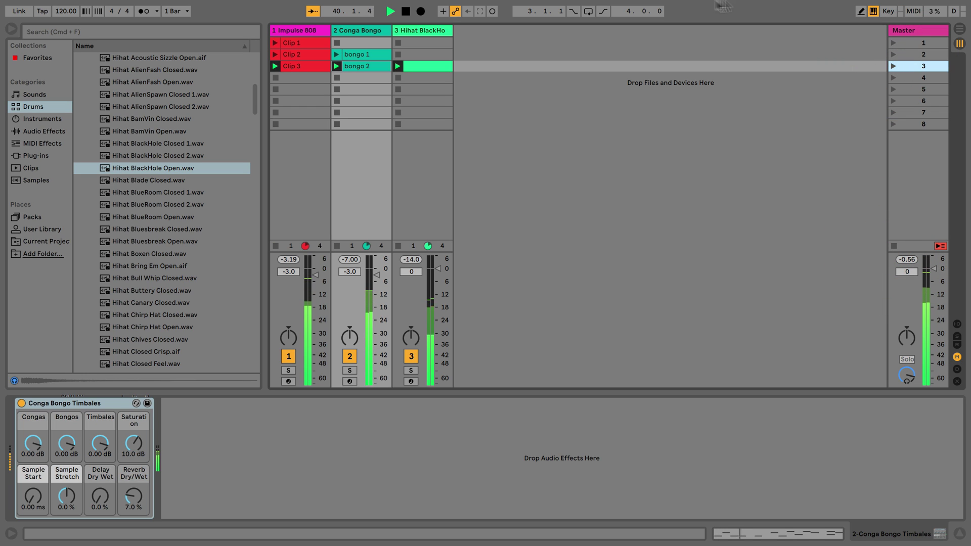
{"action": "left_click", "coordinate": [404, 11]}
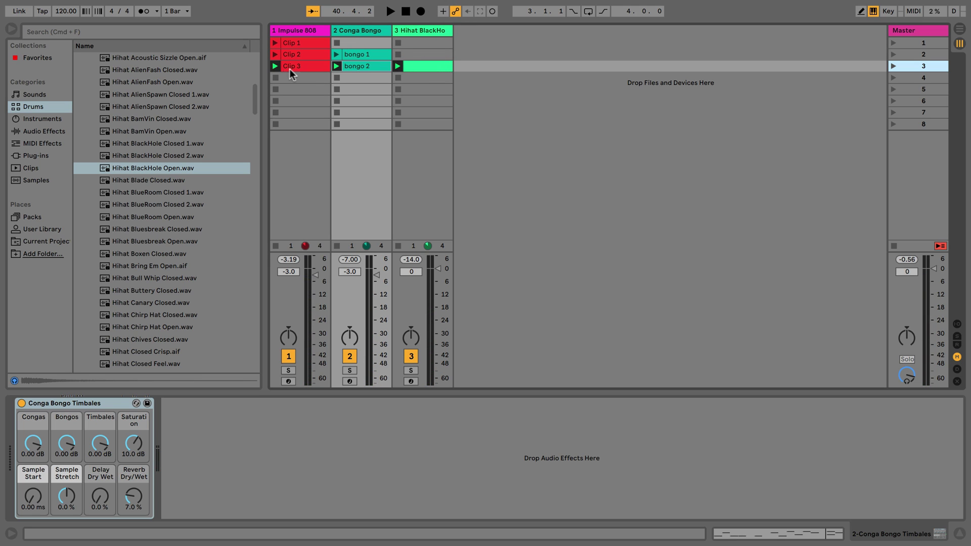
{"action": "left_click", "coordinate": [390, 11]}
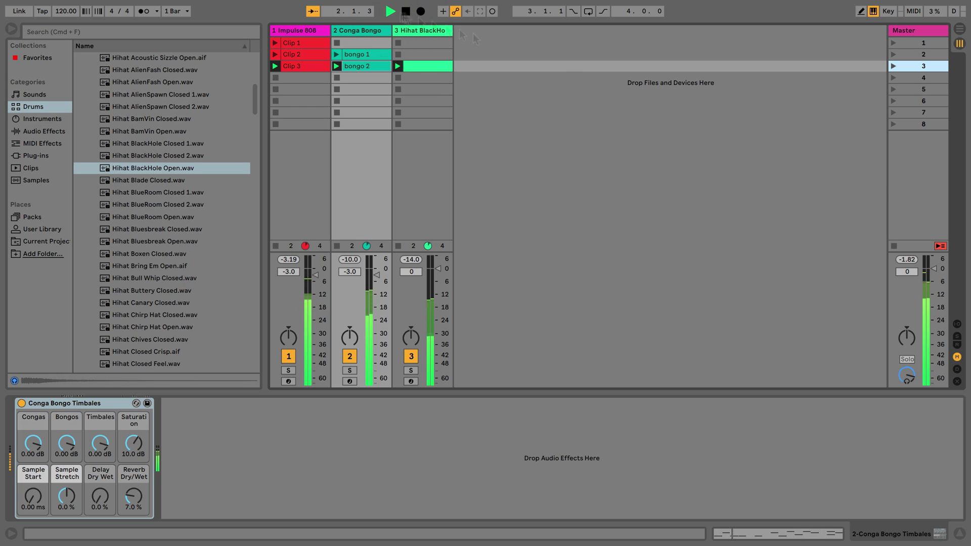
{"action": "left_click", "coordinate": [892, 246]}
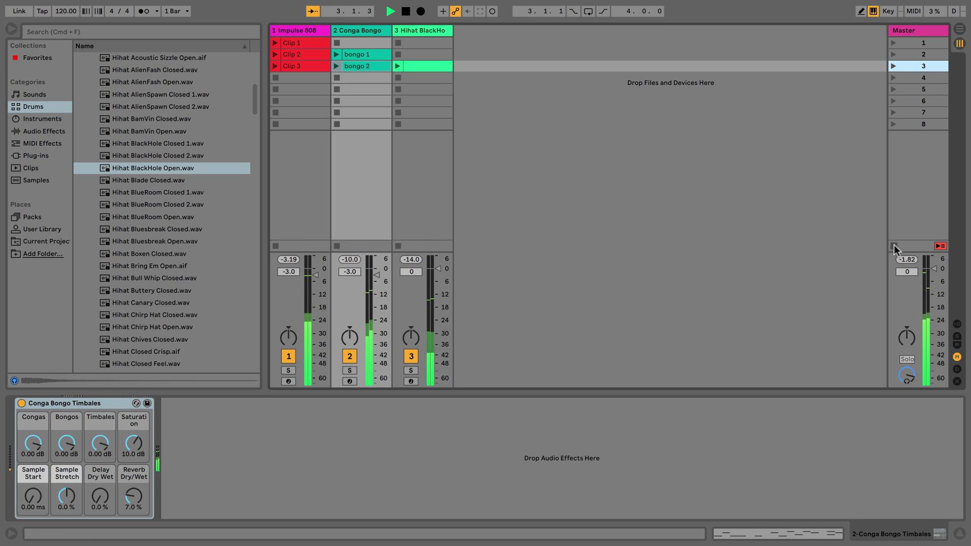